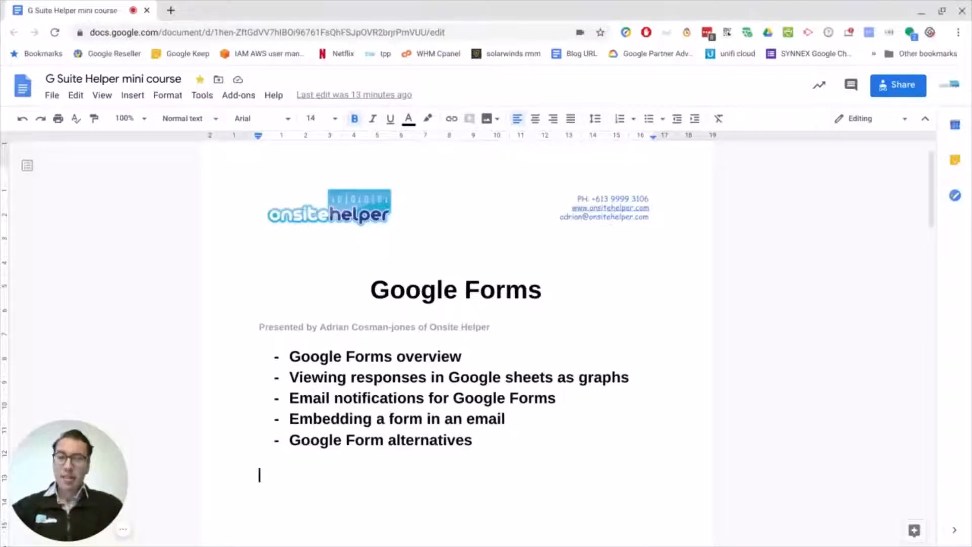
Open Google Forms from the Google apps launcher in a new browser tab.
click(170, 10)
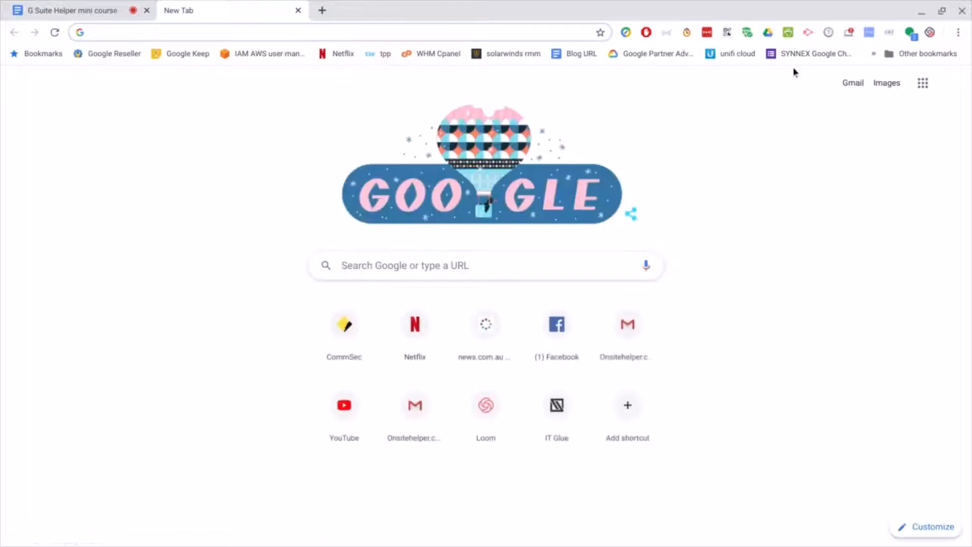
click(922, 83)
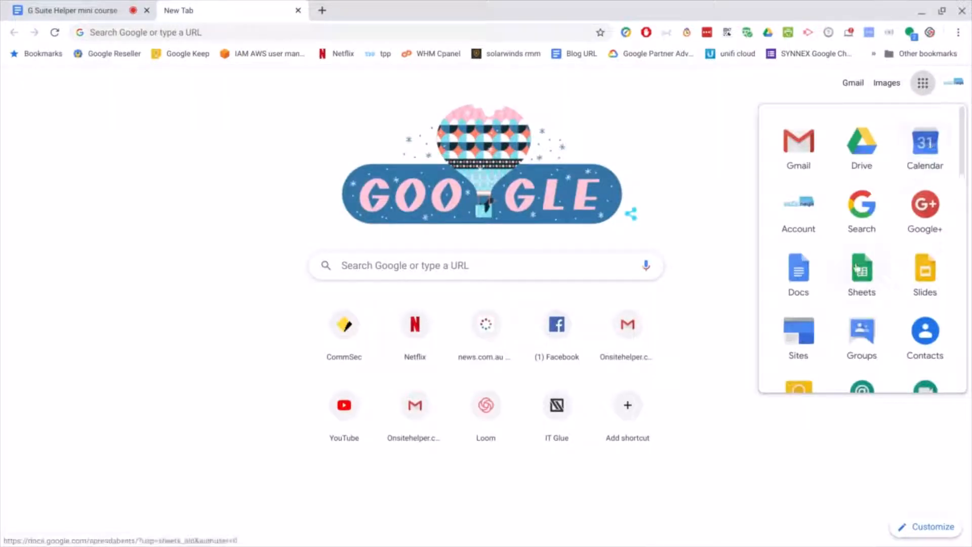
scroll(886, 262, down, 1)
scroll(890, 260, down, 6)
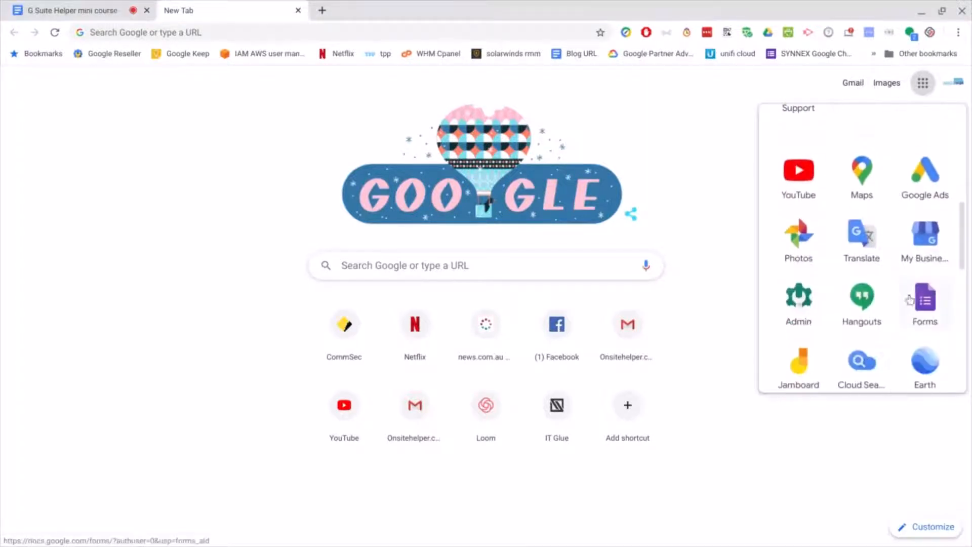
click(933, 303)
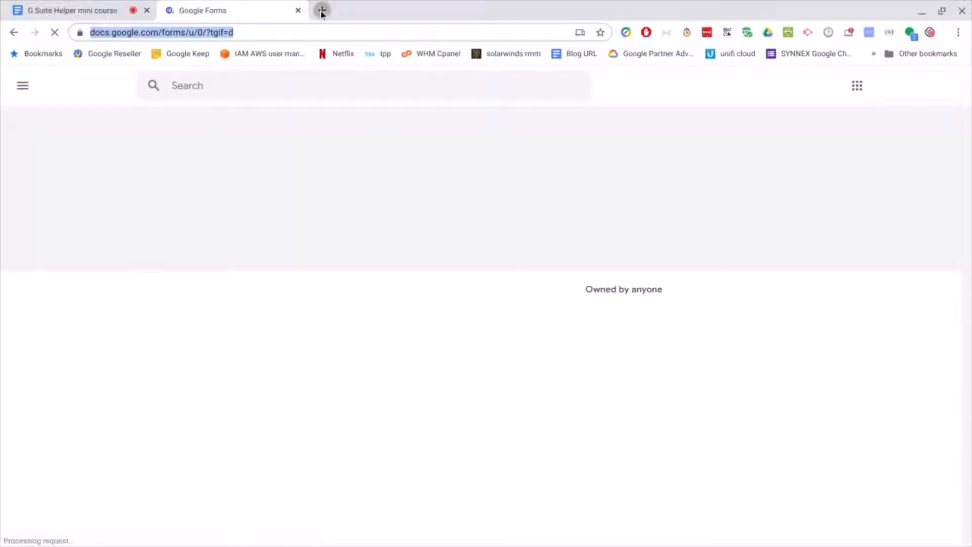
Open Google Drive in another new browser tab and create a new blank Google Form from there.
click(322, 11)
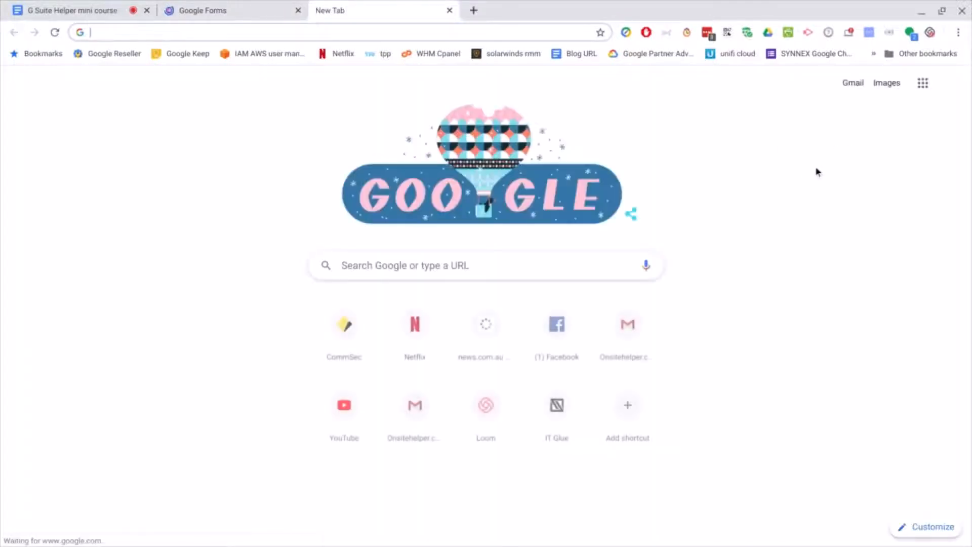
click(922, 86)
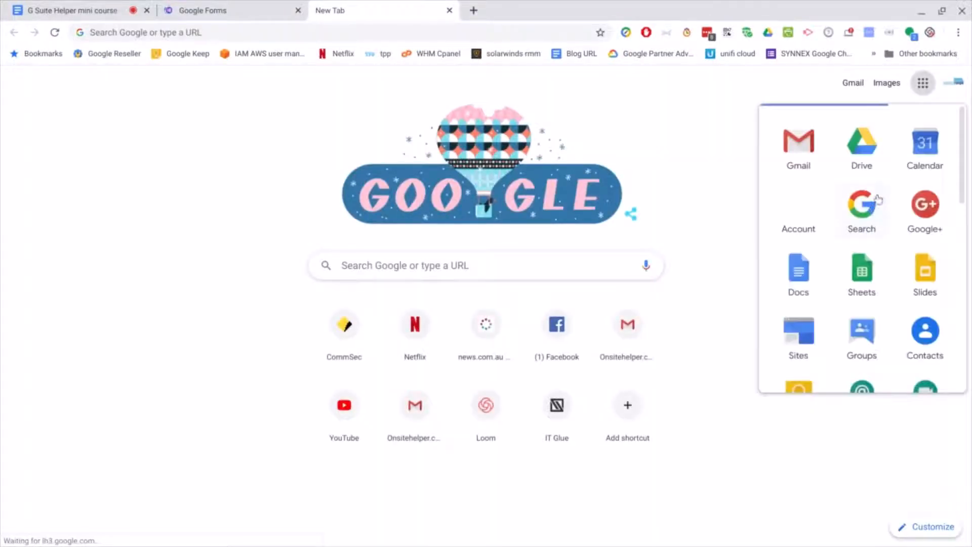
click(862, 152)
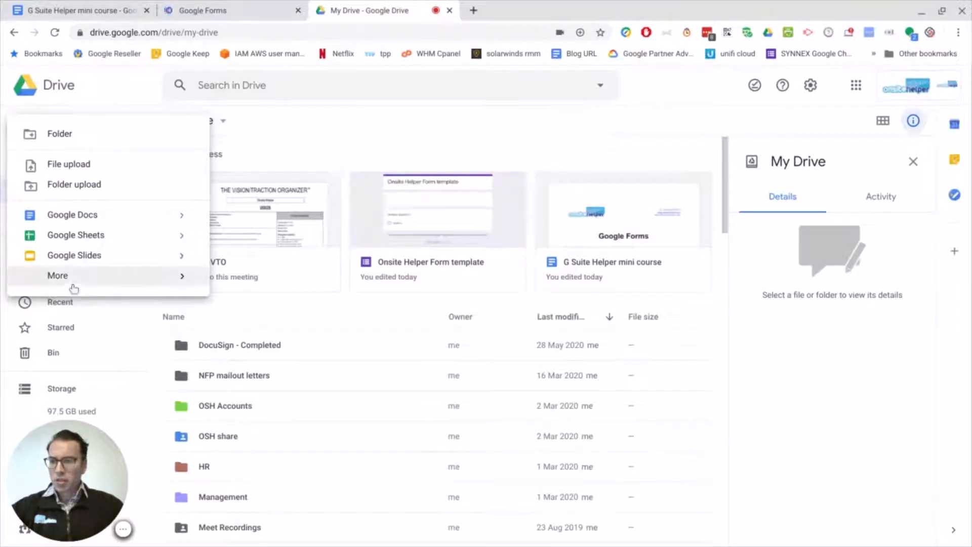
click(74, 281)
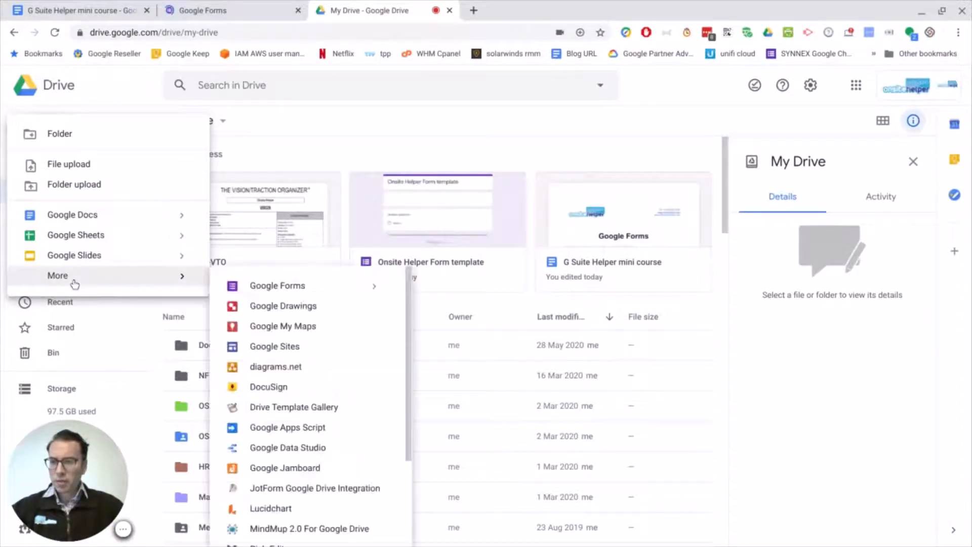
click(300, 287)
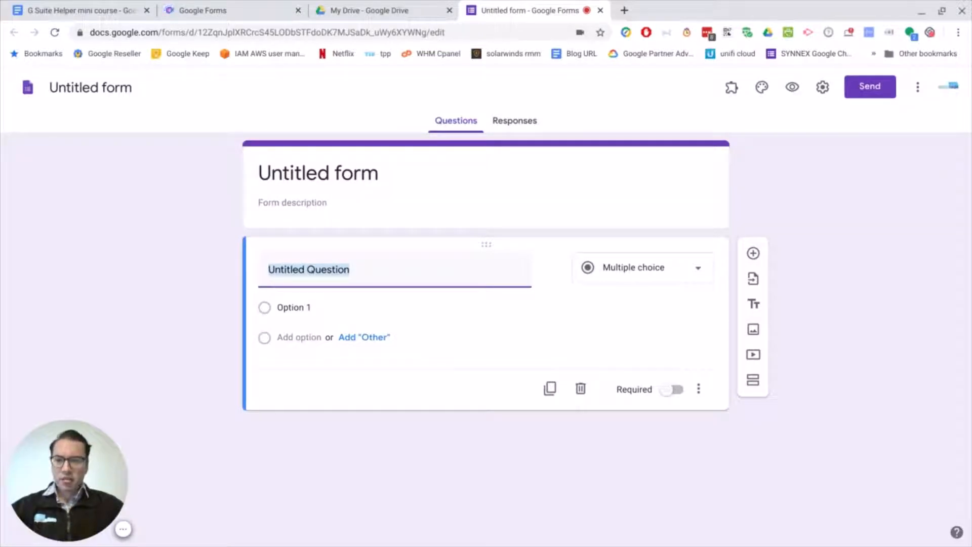
Title the form "customer survey" and leave its description empty.
click(362, 176)
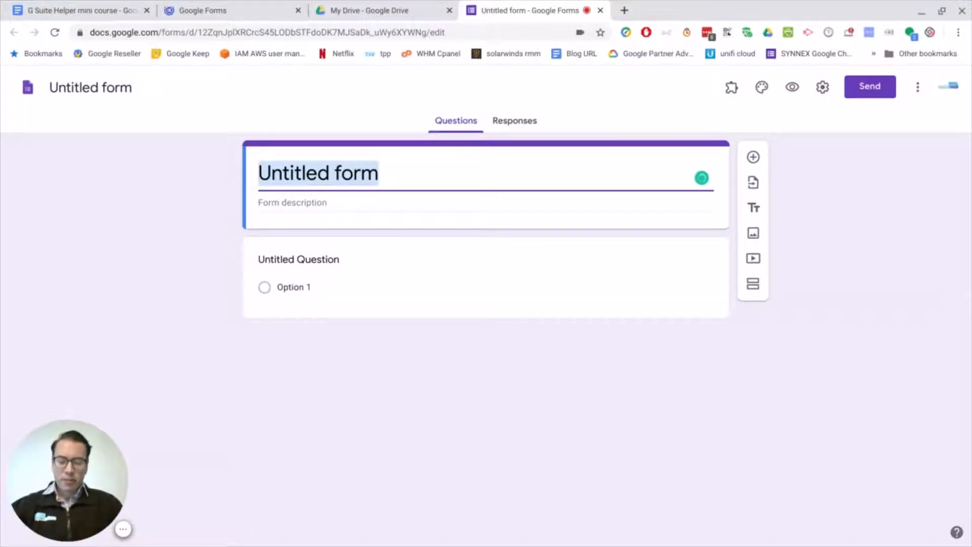
text(customer )
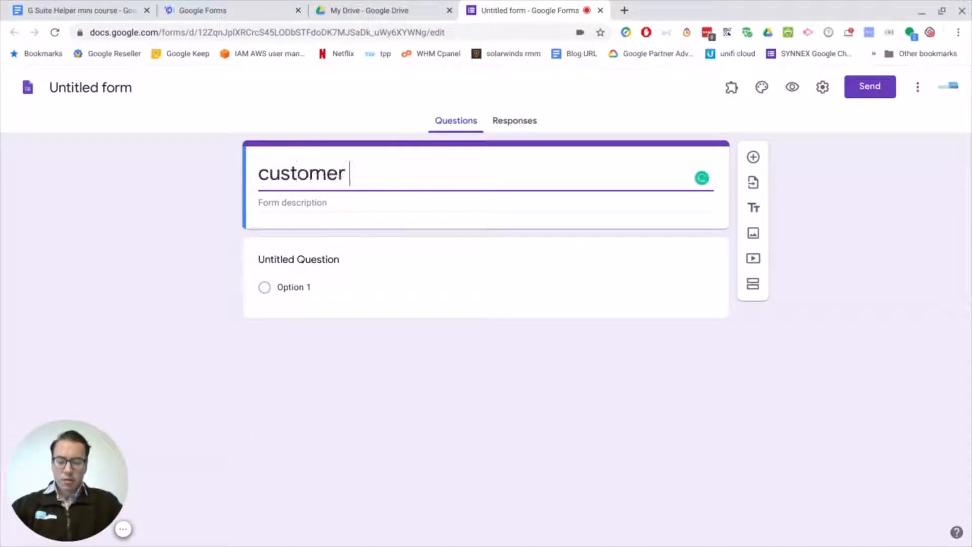
text(s)
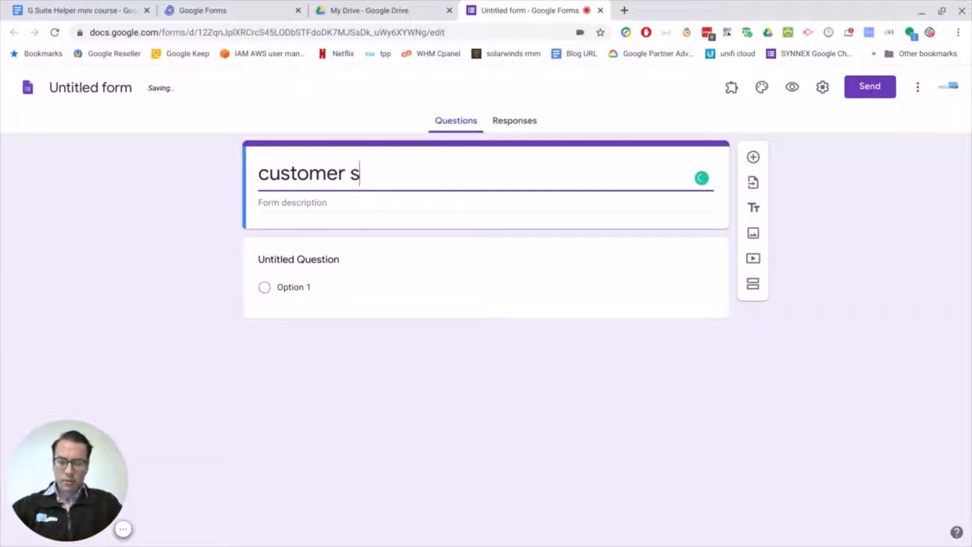
text(urvey)
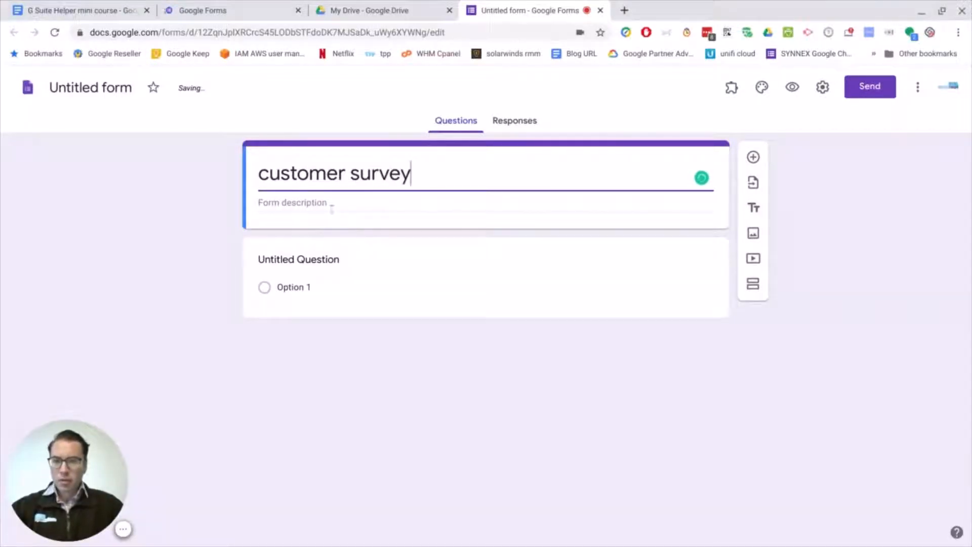
click(333, 202)
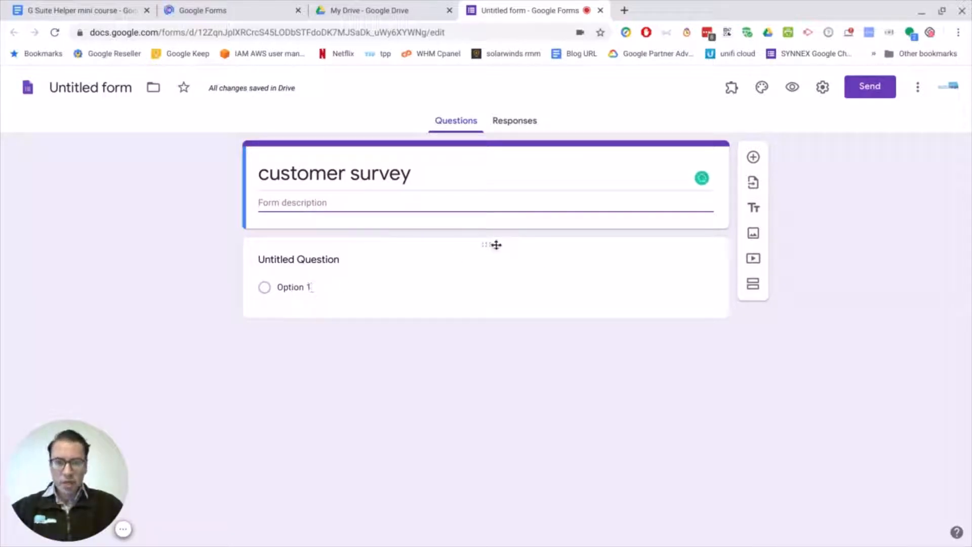
Set the first question's text to "How would you rate the support".
click(335, 282)
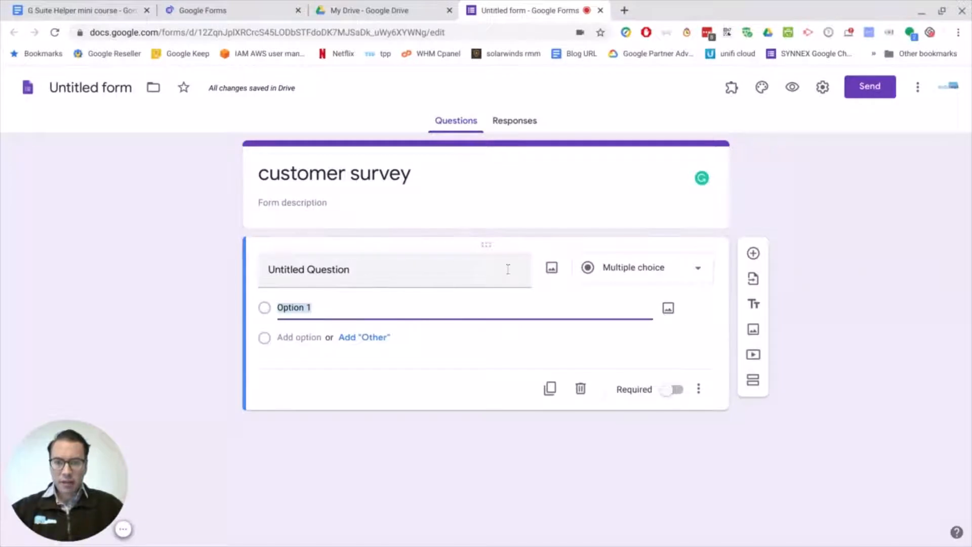
click(700, 275)
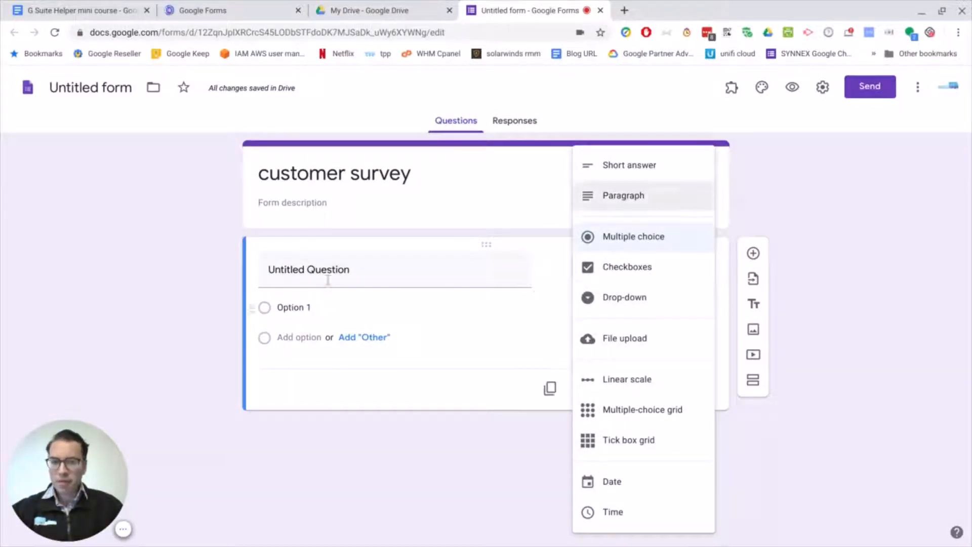
click(306, 270)
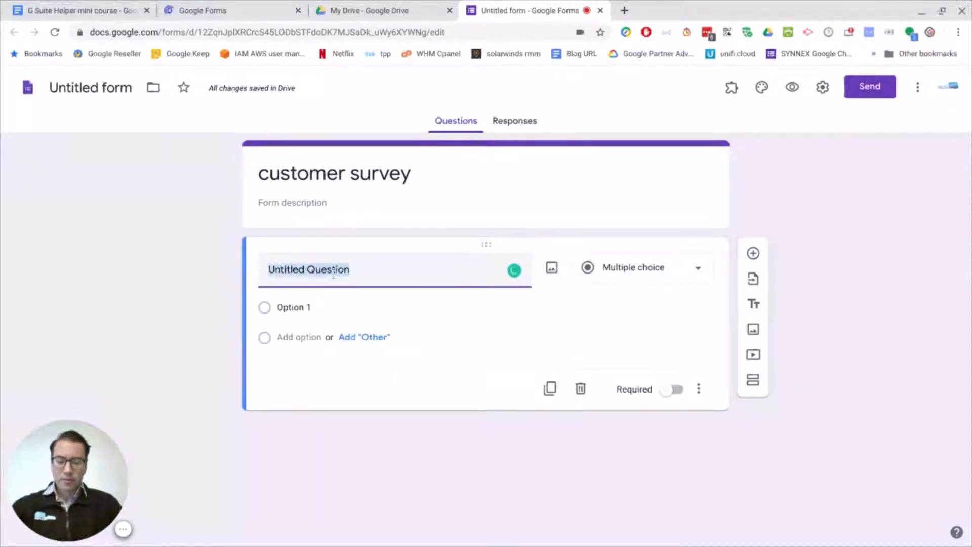
text(How would)
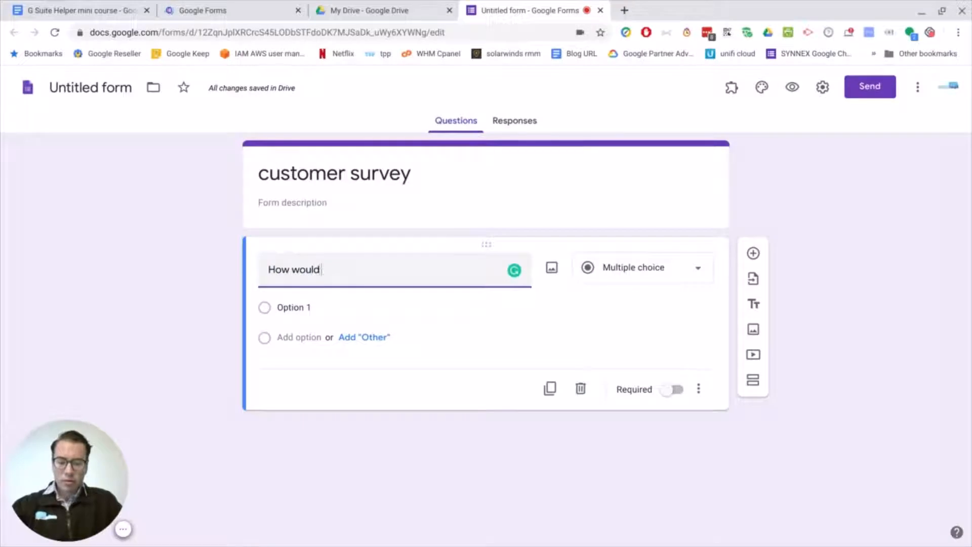
text( you rate the support)
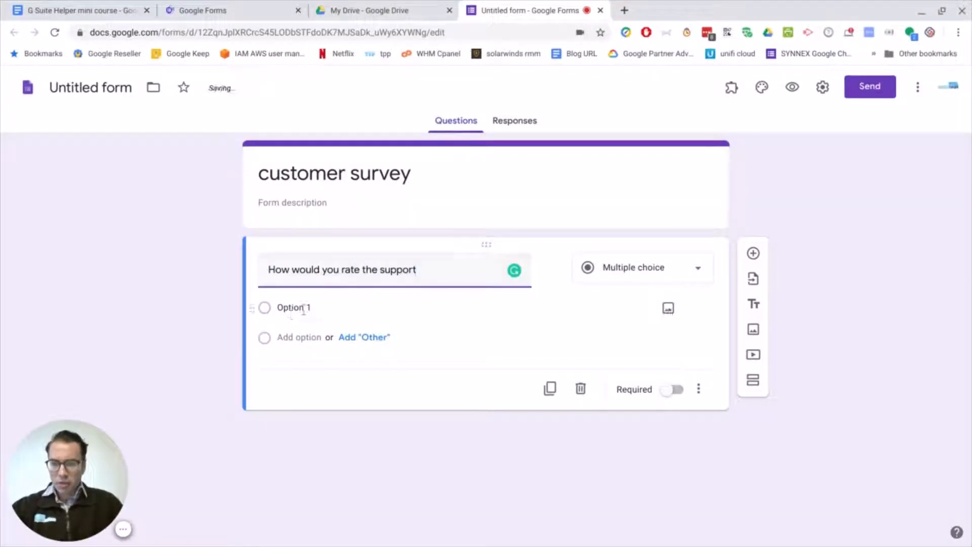
Enter "Great" as the support question's first option and switch its question type to Linear scale.
click(303, 308)
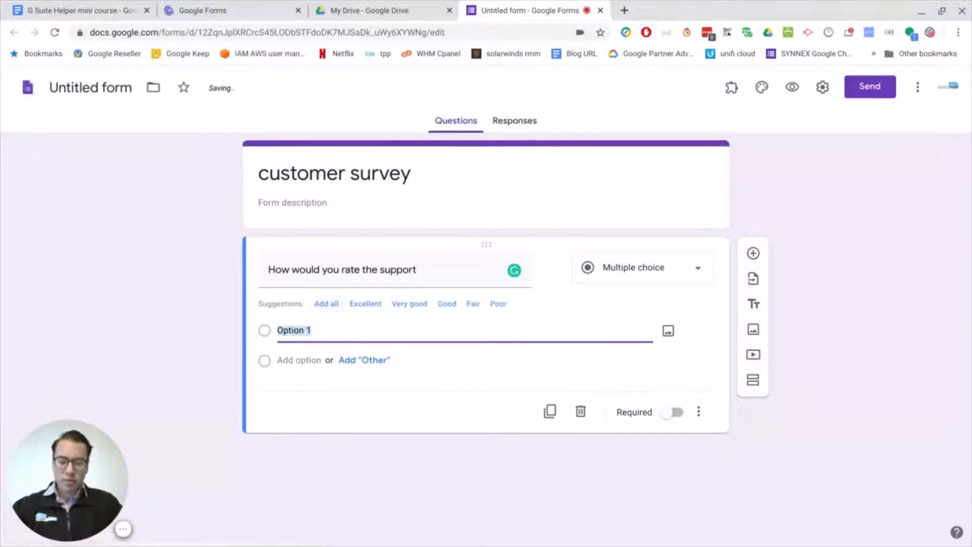
text(Great)
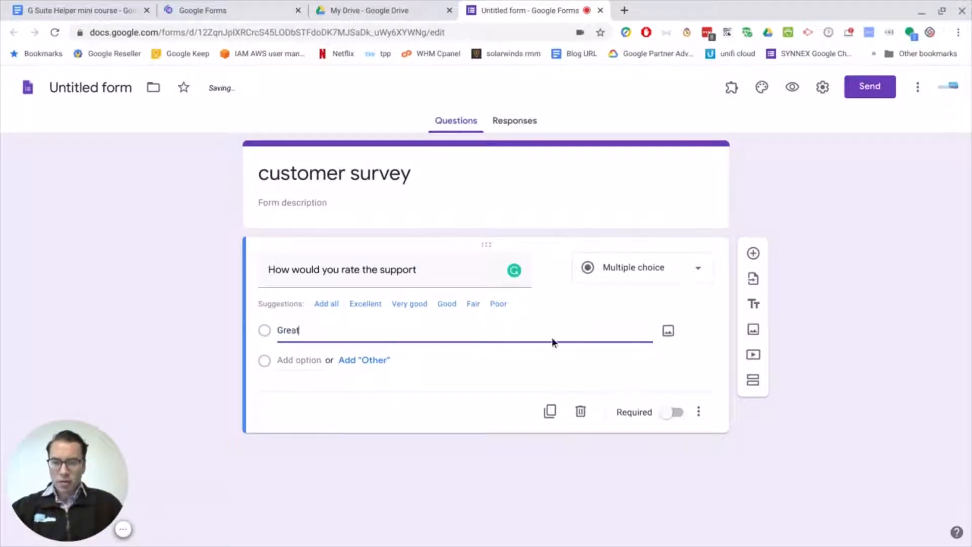
click(697, 275)
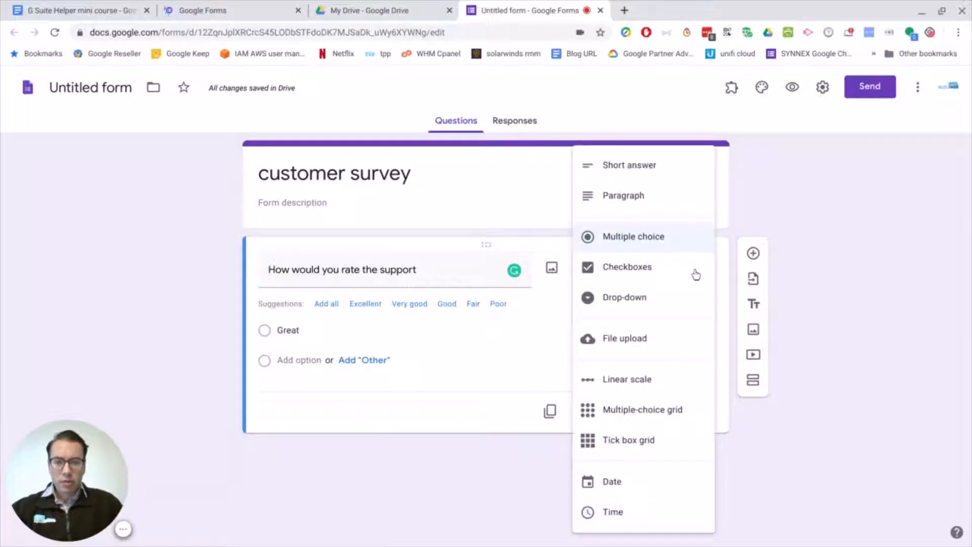
click(640, 381)
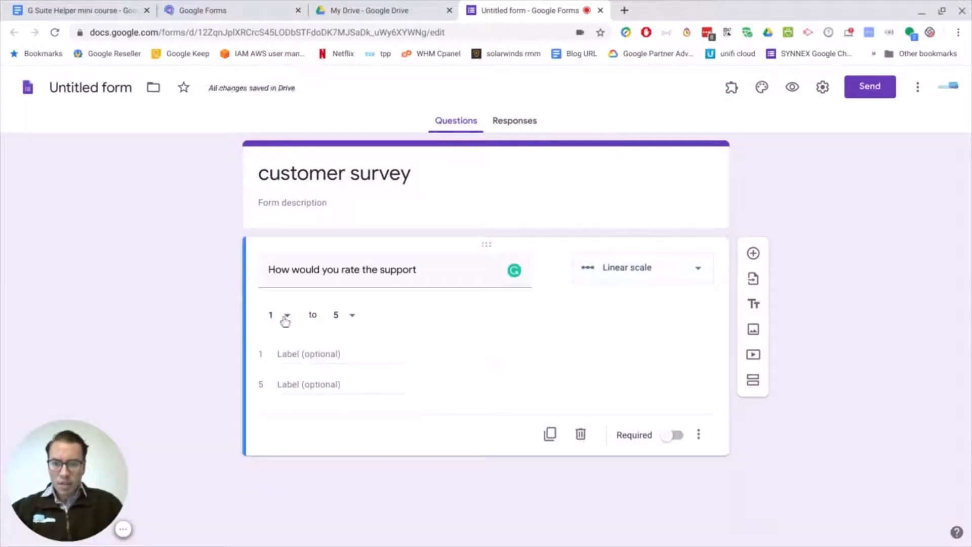
Label 1 on the support rating scale "Poor" and 5 "Awesome", and make the question required.
click(311, 354)
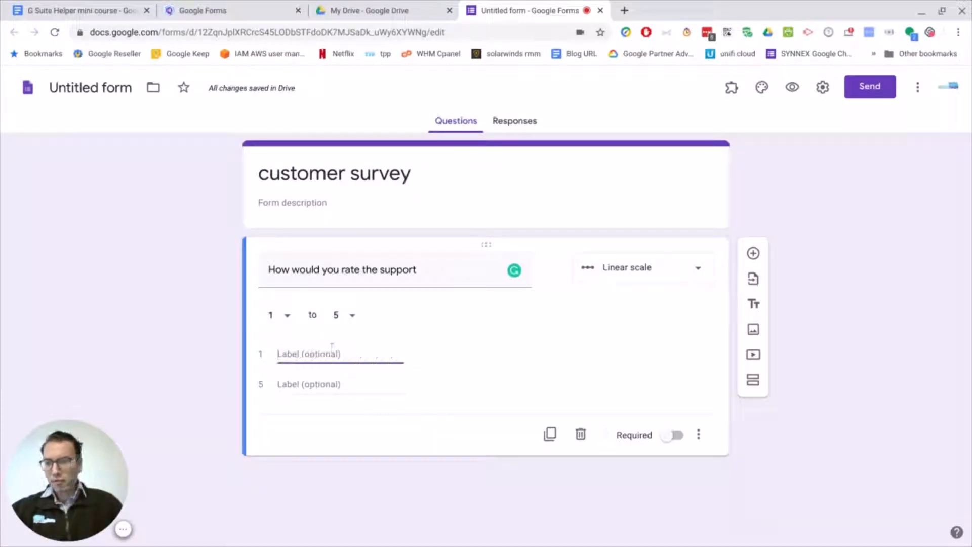
text(P)
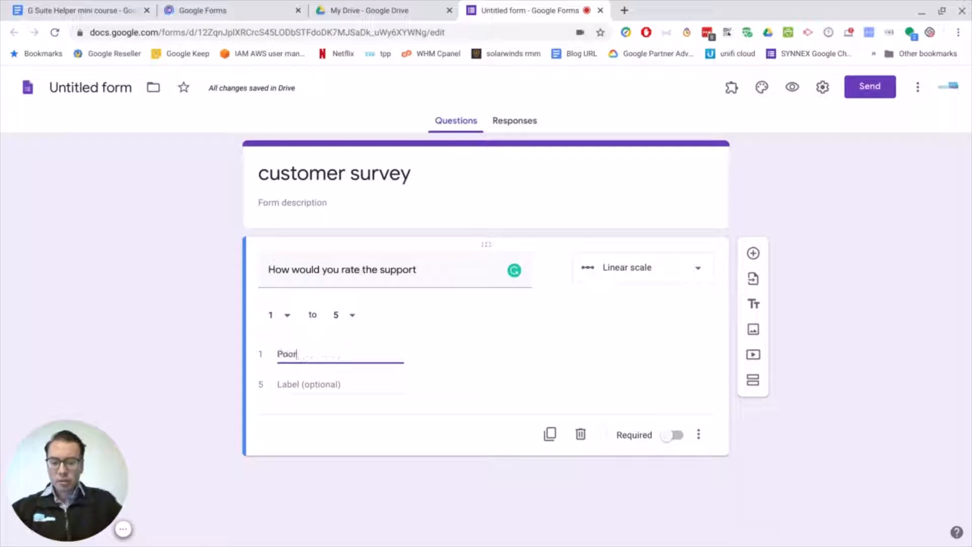
text(oor)
click(301, 383)
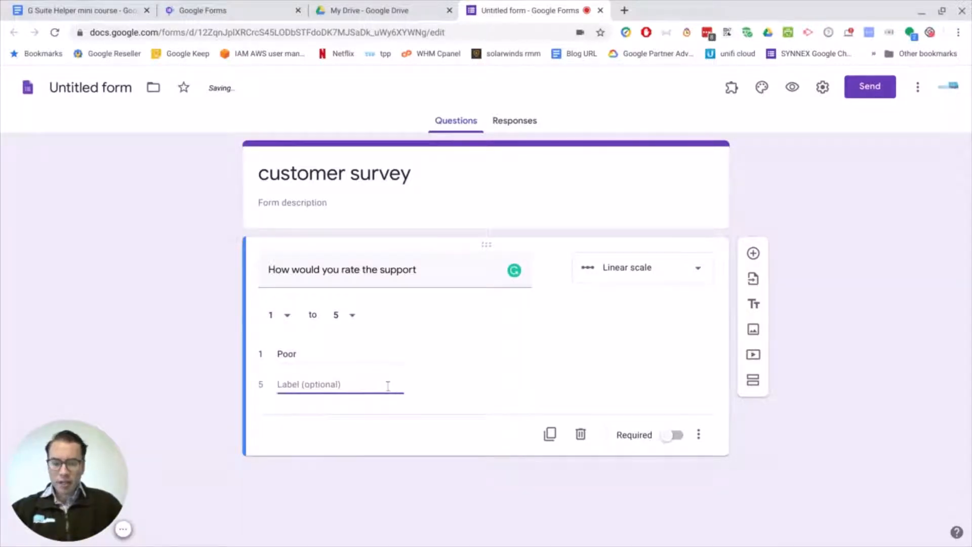
text(Aweso)
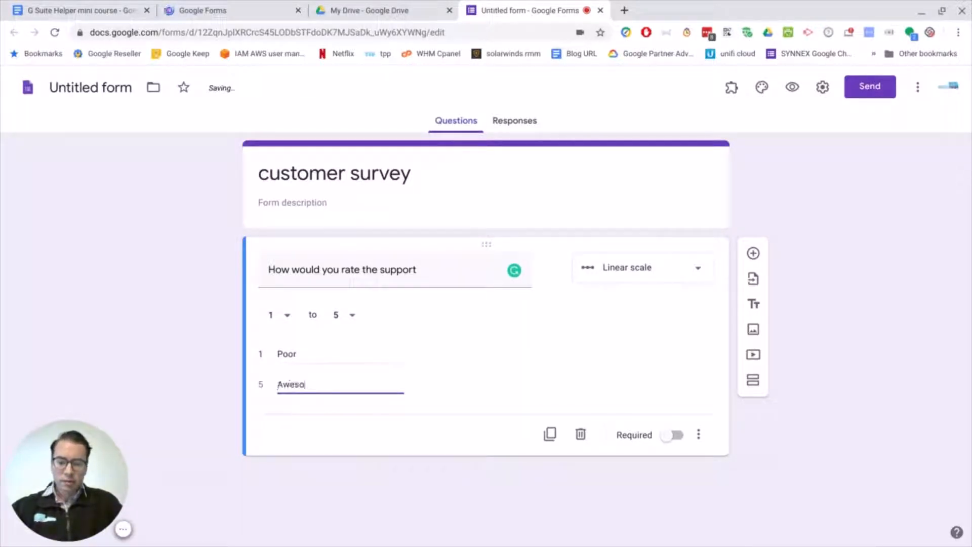
text(me)
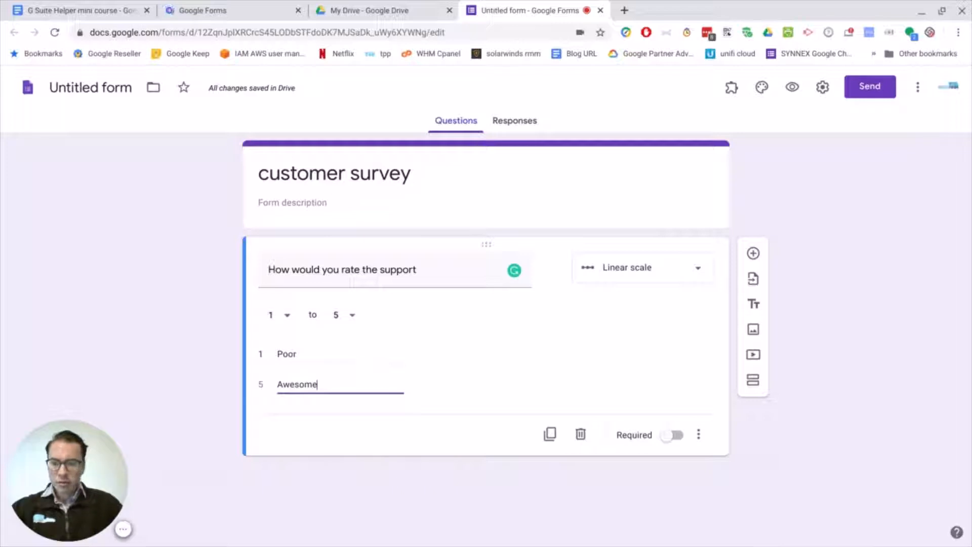
click(671, 437)
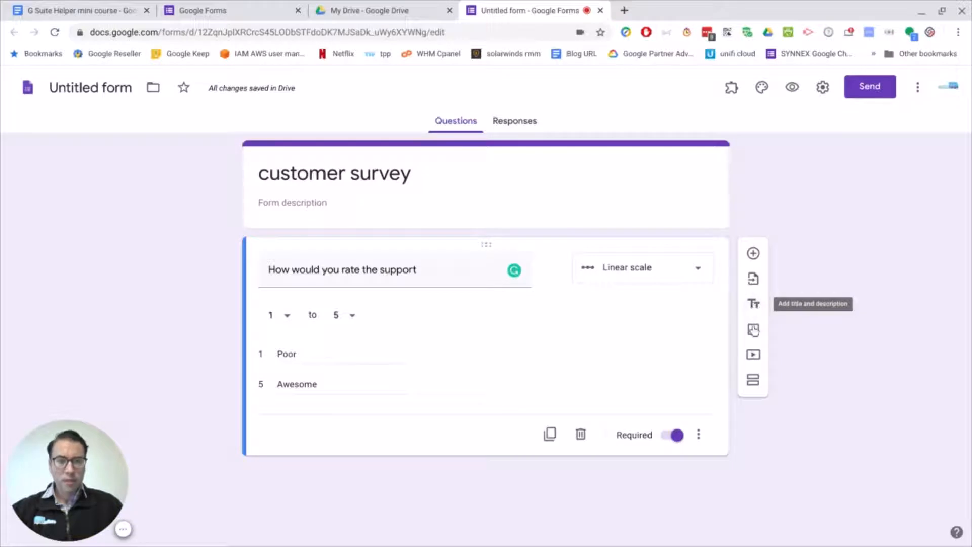
Add a second question with the text "Would you return again".
click(754, 255)
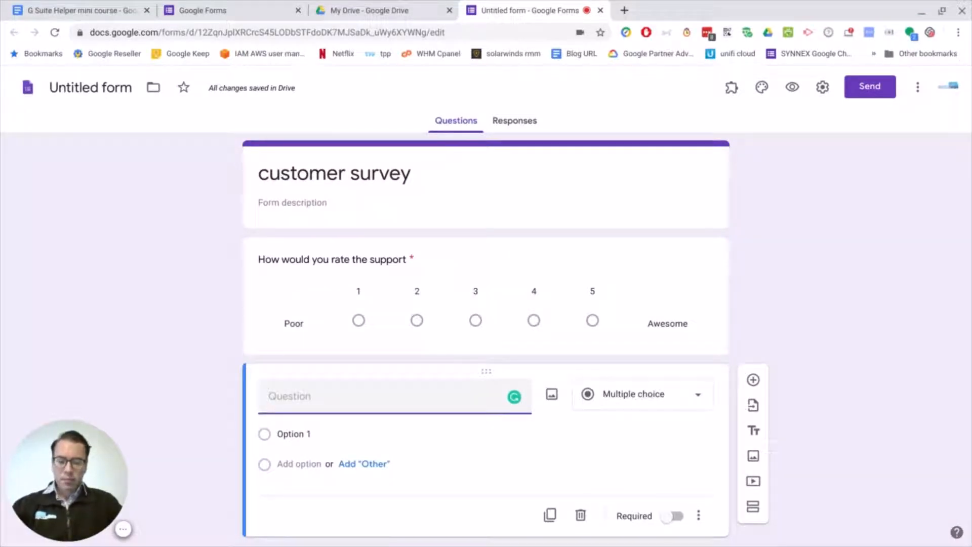
text(Would you retu)
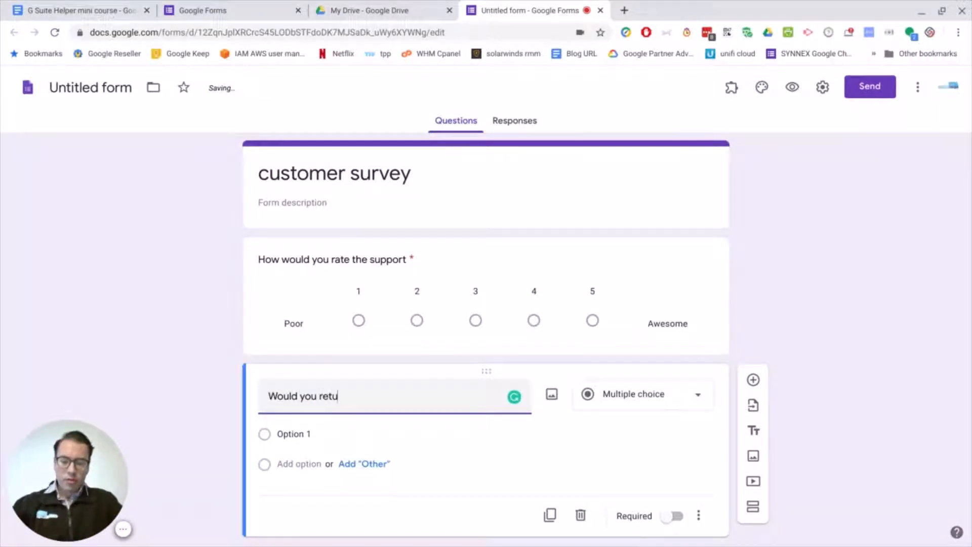
text(rn again)
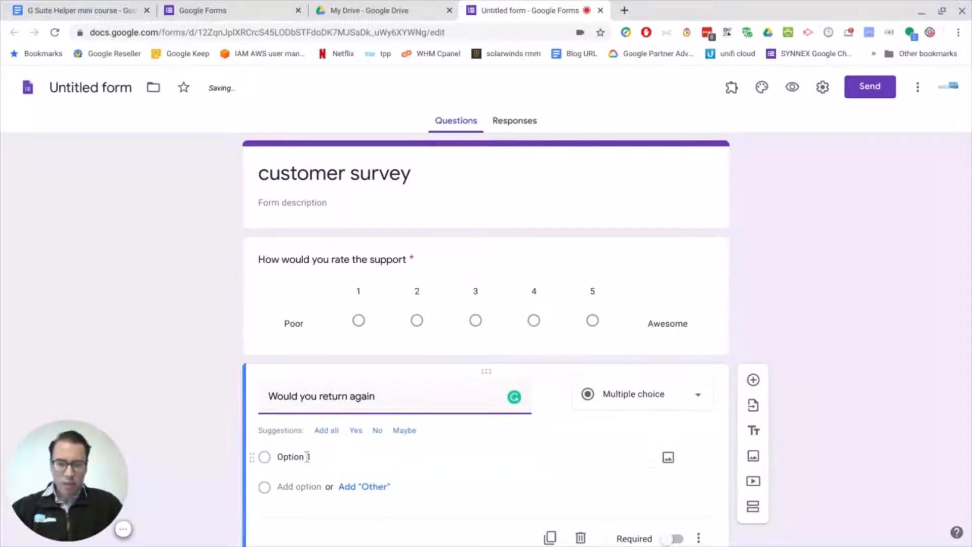
Give the return question the multiple-choice answers "Yes" and "No" plus an "Other" option.
click(307, 456)
text(Yes)
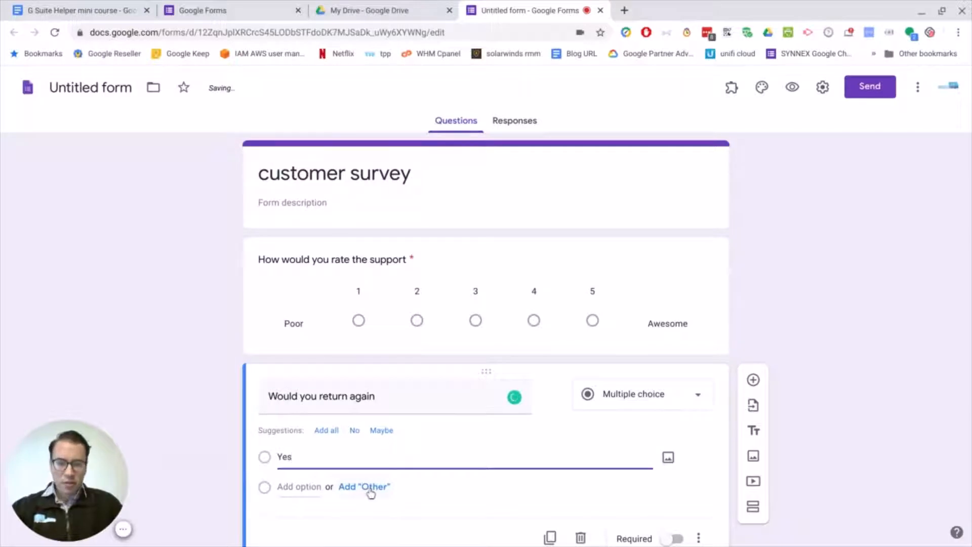
click(370, 488)
click(369, 487)
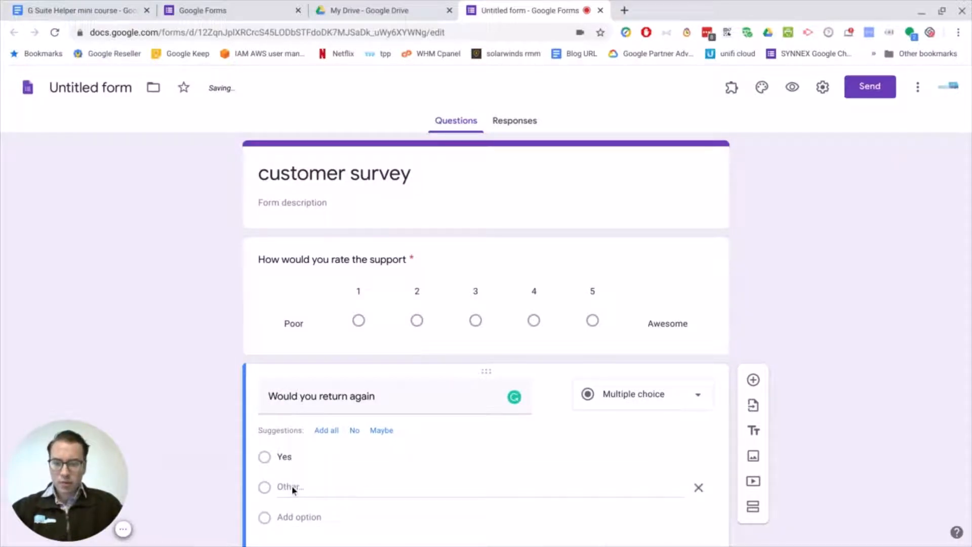
click(291, 516)
text(No)
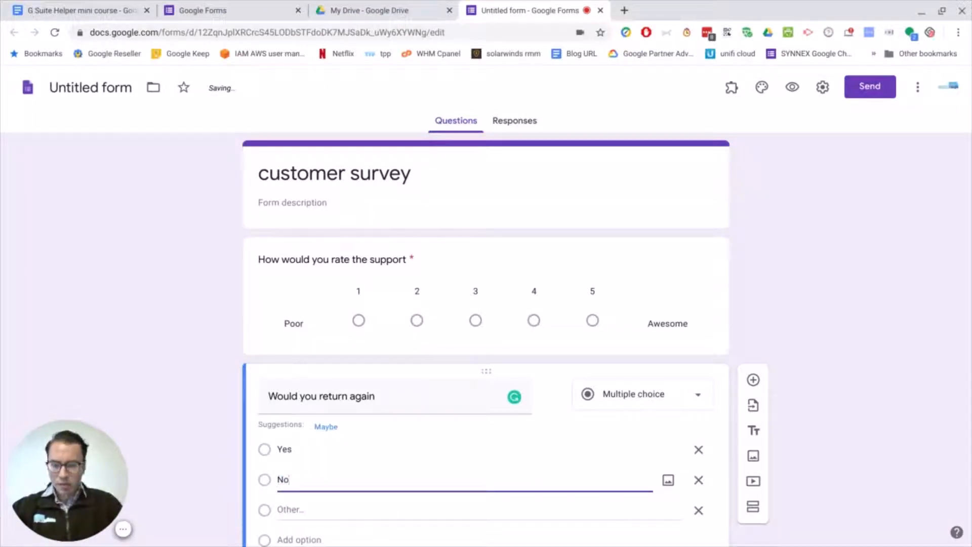
Review the survey questions and check the form's responses page, returning to the questions.
scroll(372, 463, down, 1)
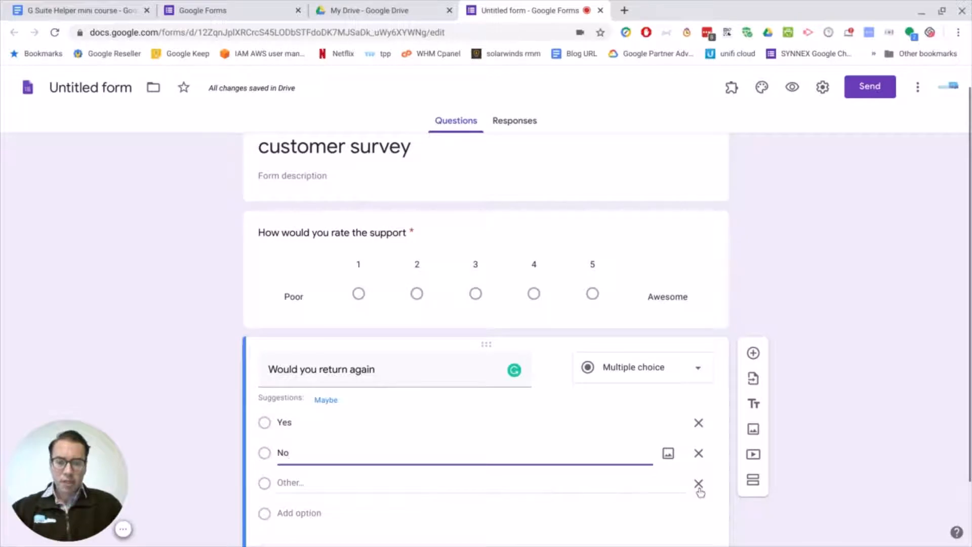
scroll(700, 491, down, 2)
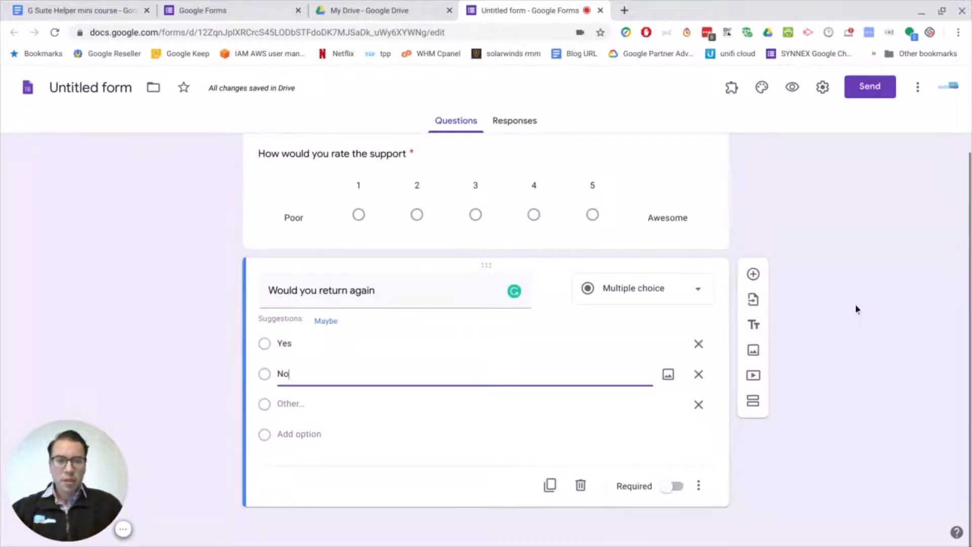
click(857, 309)
scroll(618, 250, up, 3)
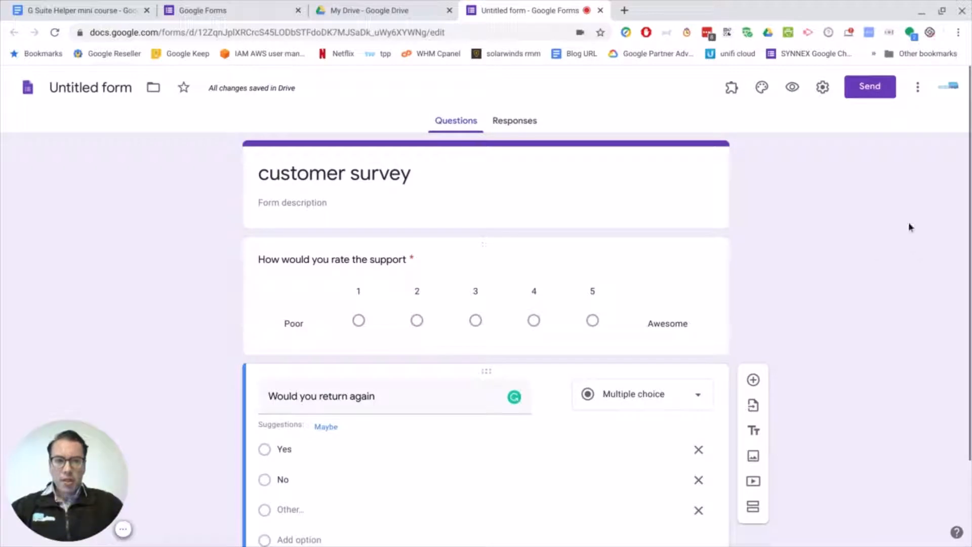
click(520, 123)
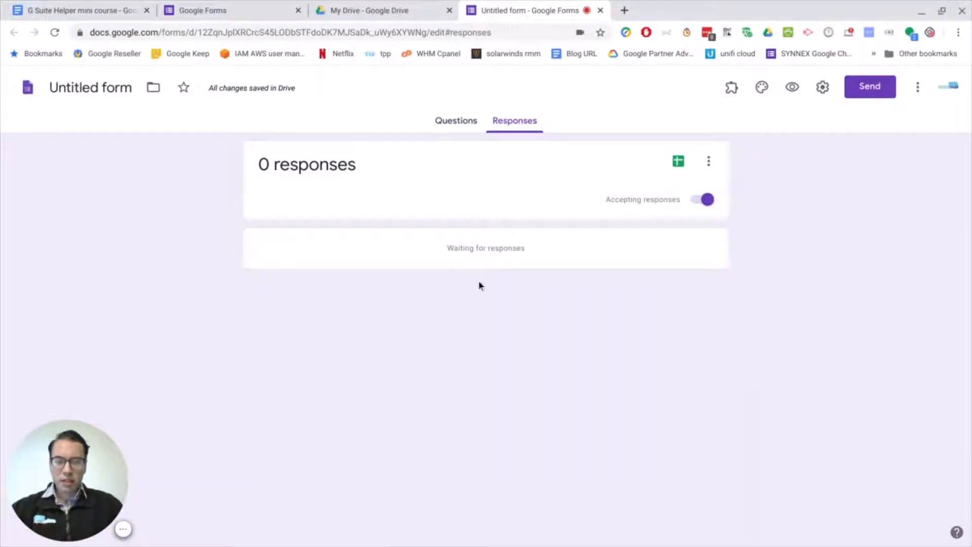
click(454, 125)
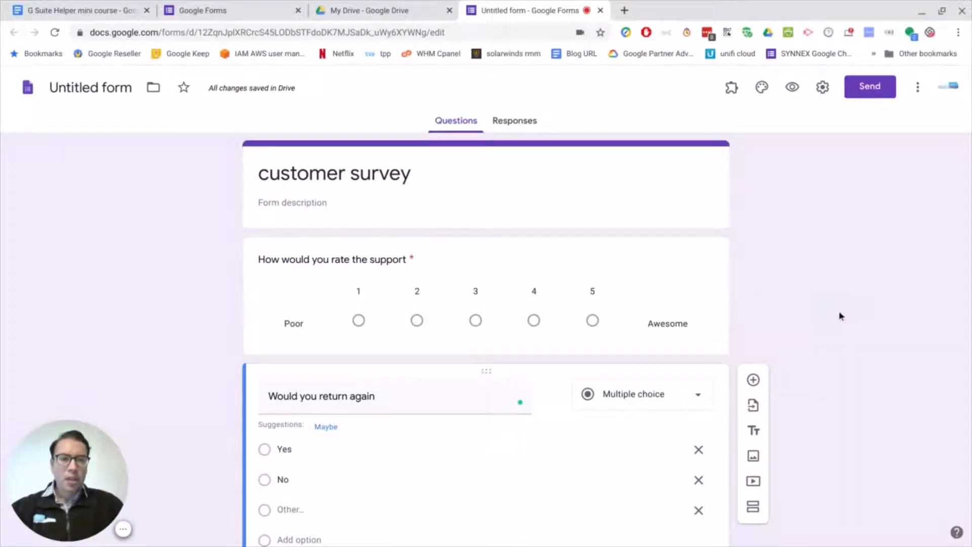
scroll(831, 306, down, 1)
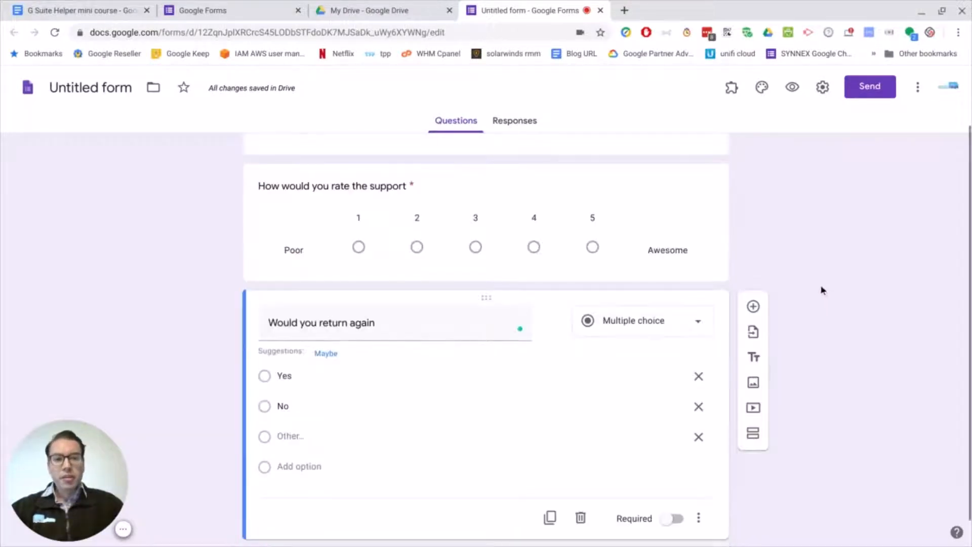
View the form's shareable link in the send options, trying the shortened URL and switching back to the full link.
click(870, 89)
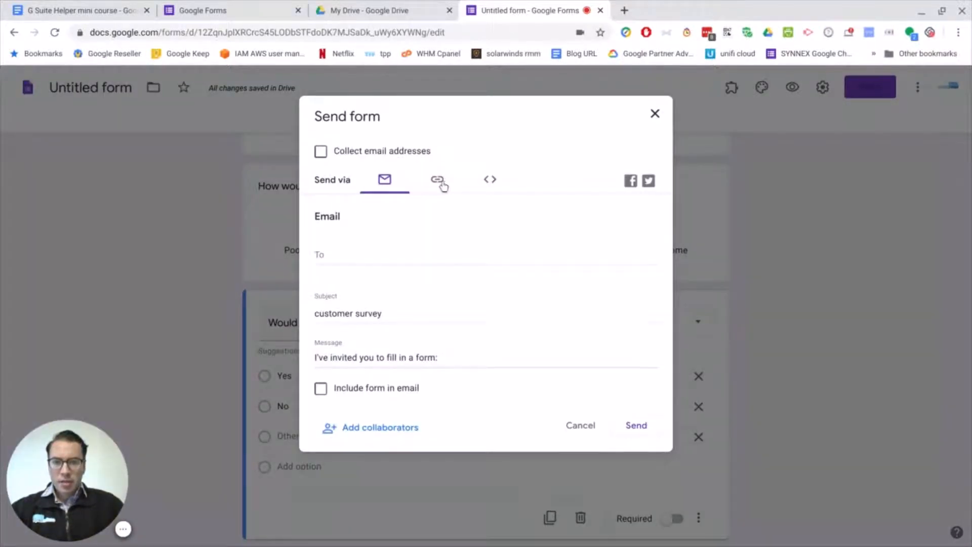
click(438, 183)
click(434, 239)
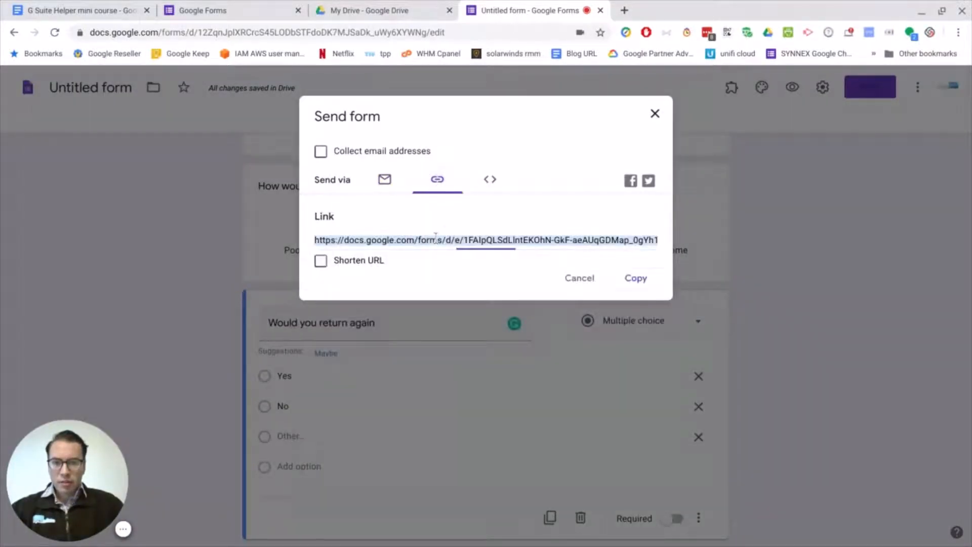
click(322, 263)
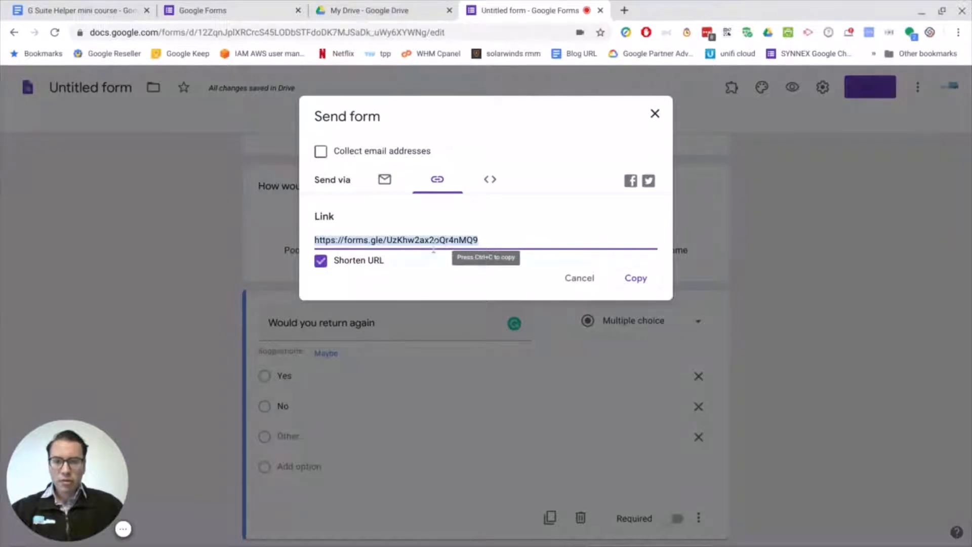
click(321, 261)
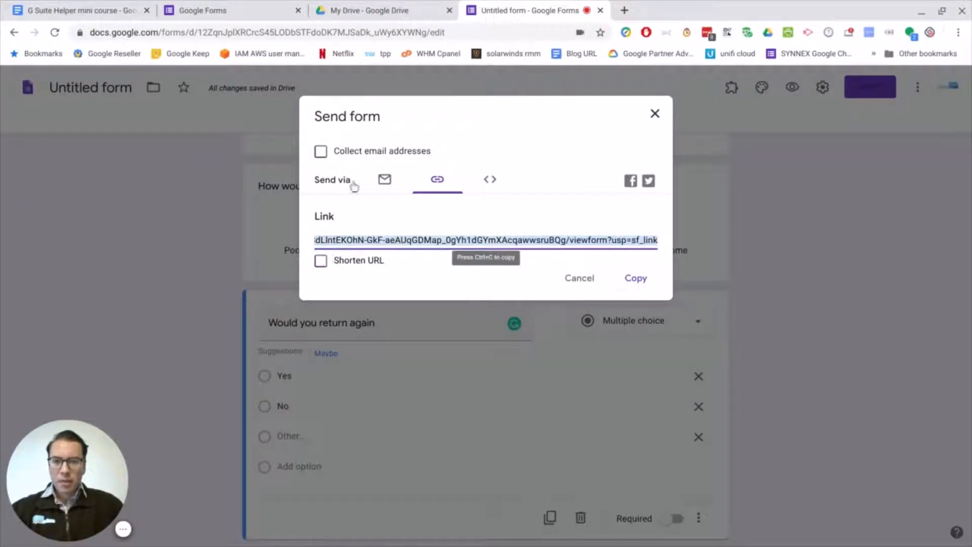
Email the survey to the recipient's address with the form included in the email.
click(385, 181)
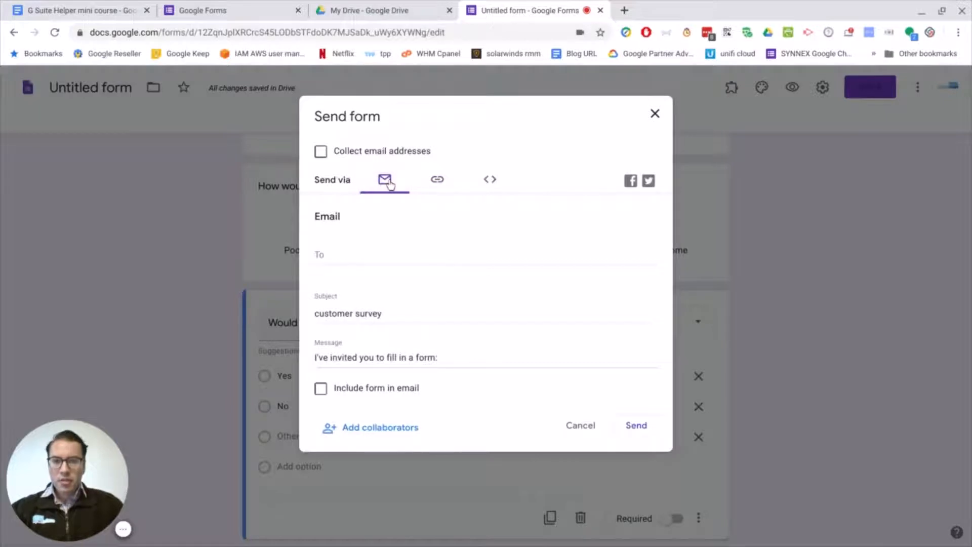
click(382, 254)
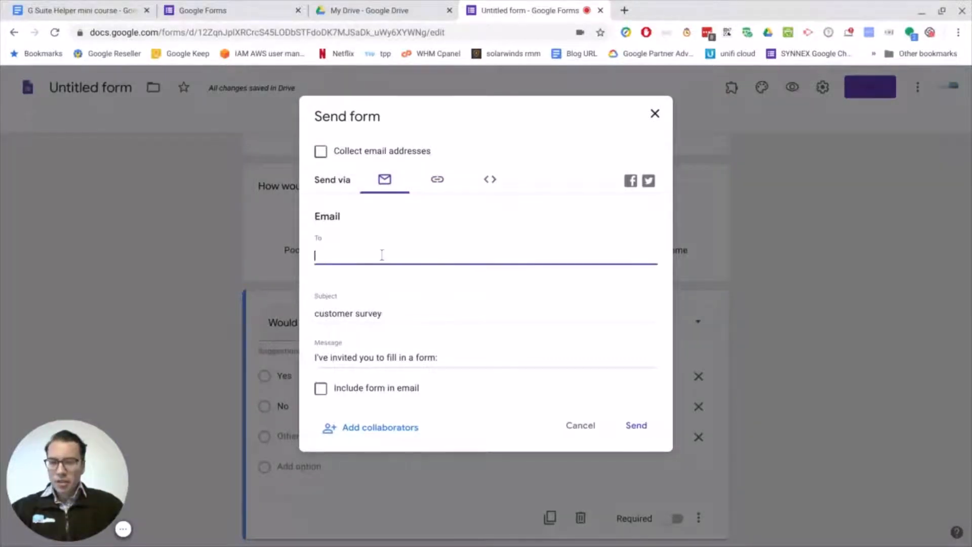
text(adrian)
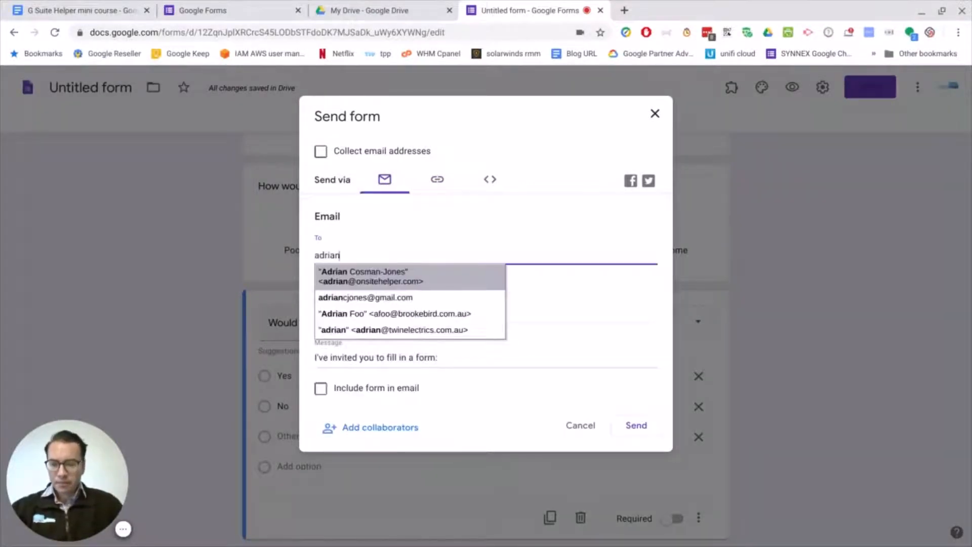
click(401, 283)
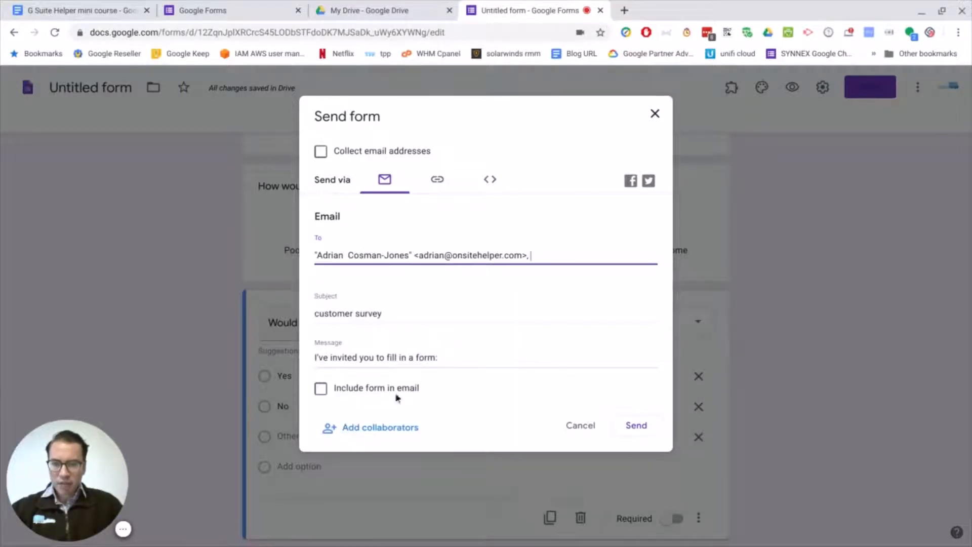
click(321, 390)
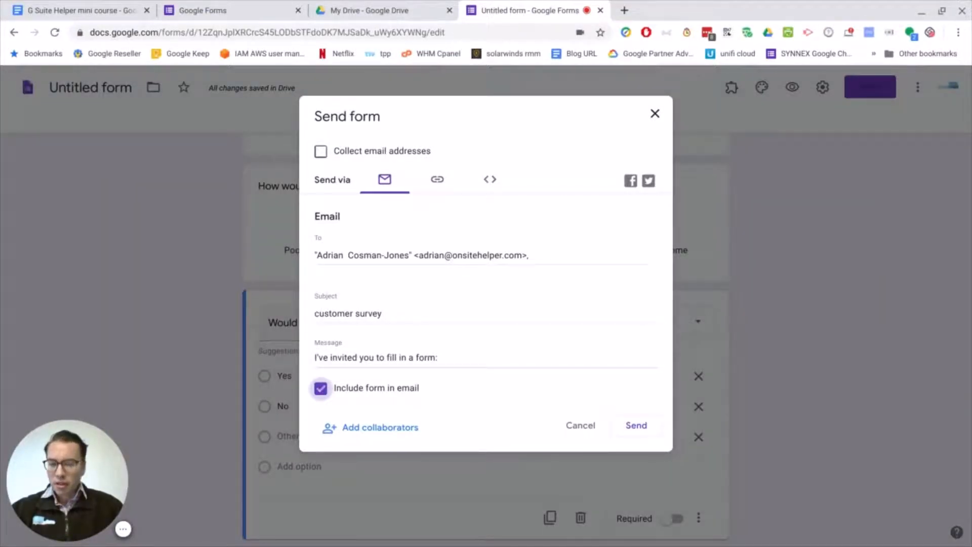
click(637, 427)
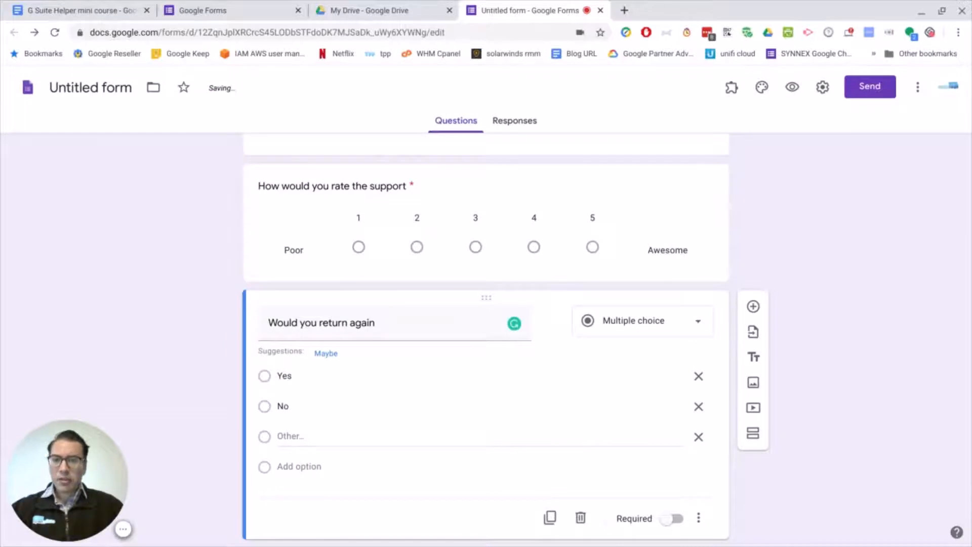
Switch to Gmail in a new tab, open the "customer survey" email and enlarge the reading pane to show the form.
click(629, 14)
text(gmail.com)
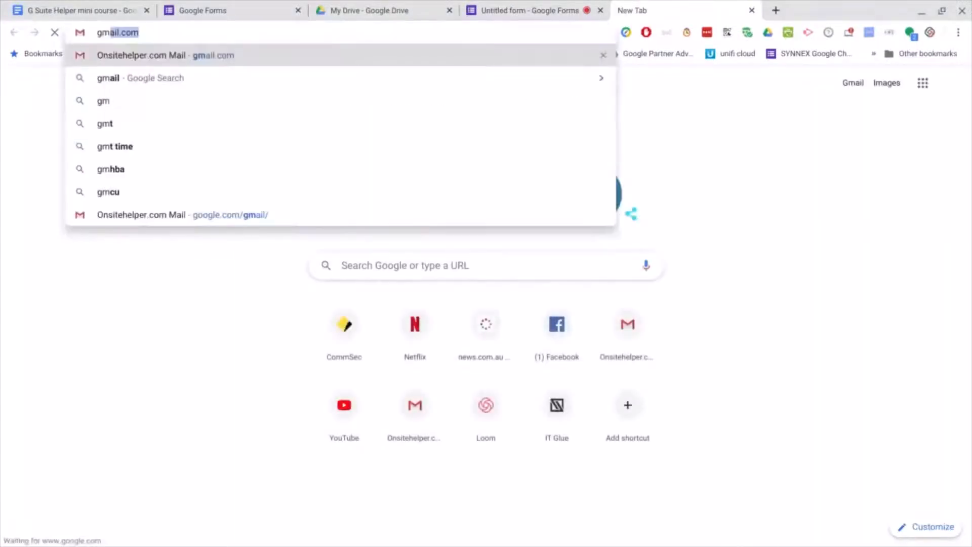
key(Return)
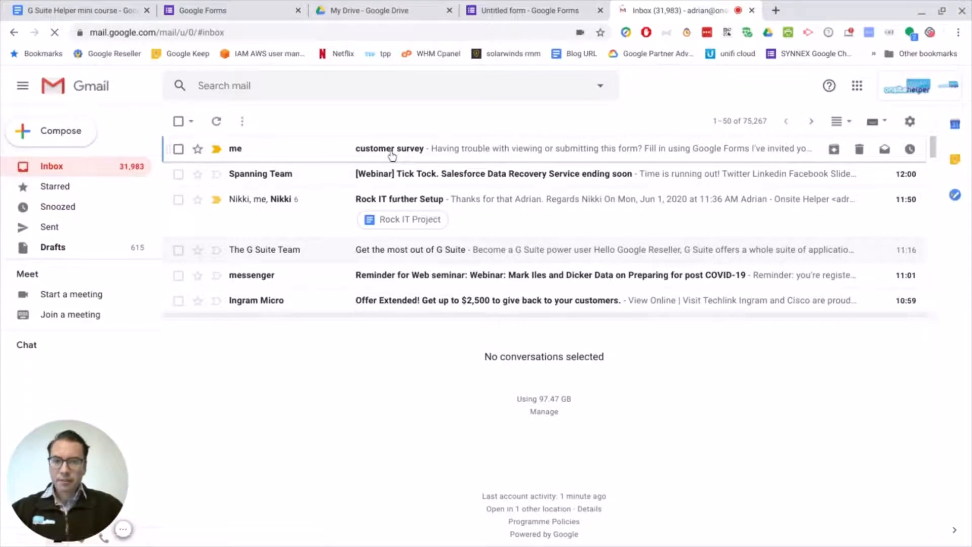
click(392, 152)
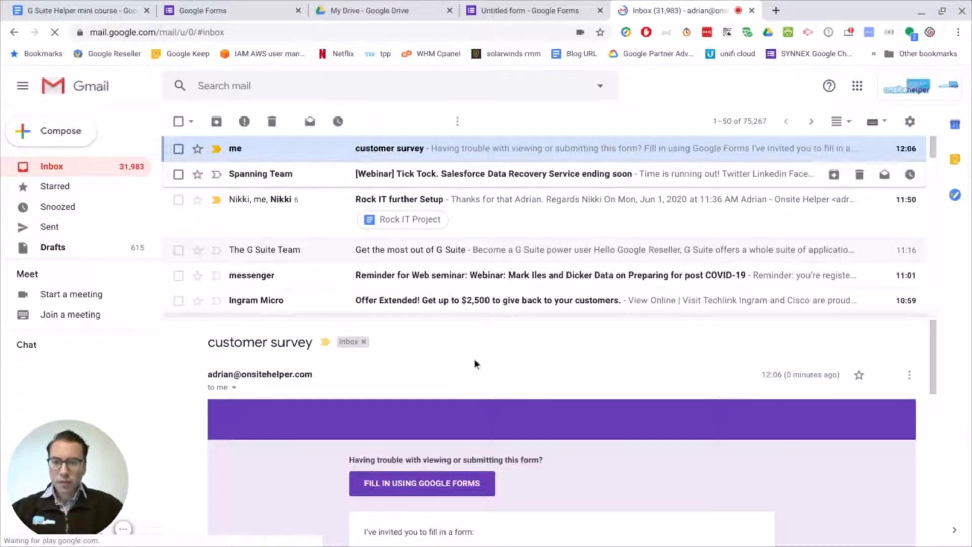
scroll(486, 365, down, 2)
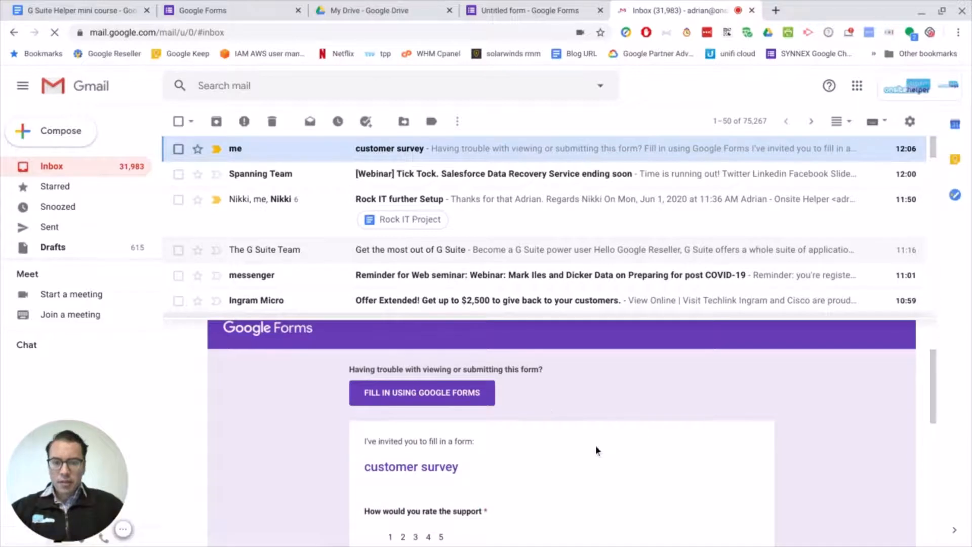
scroll(532, 425, down, 2)
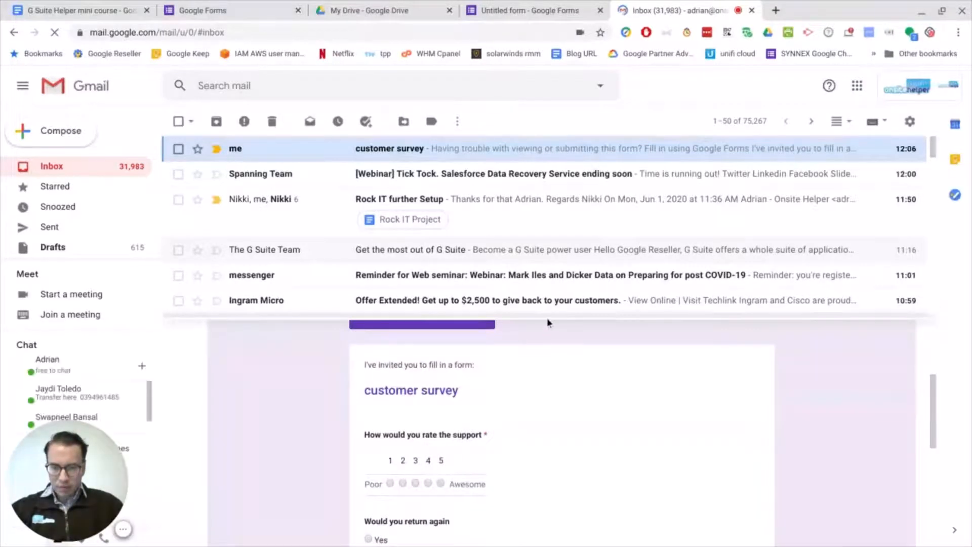
drag(546, 317, 563, 134)
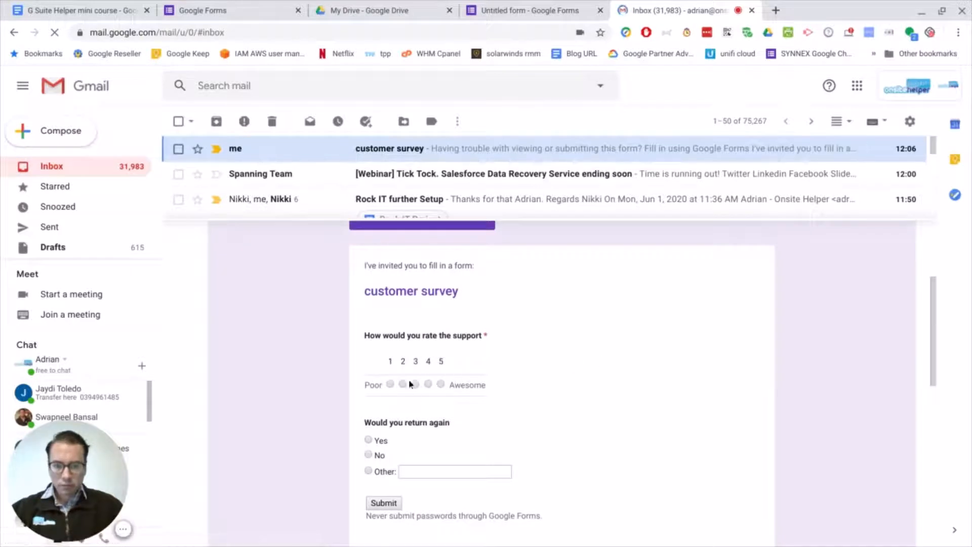
Answer the emailed survey with support rating 1, "Yes" for returning and "very happy" as the Other text, and submit it.
click(390, 384)
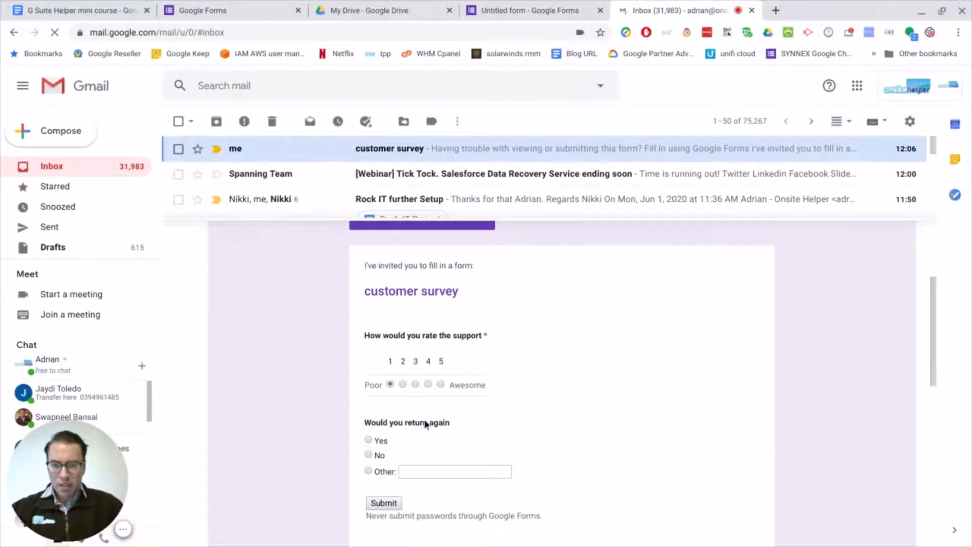
click(369, 440)
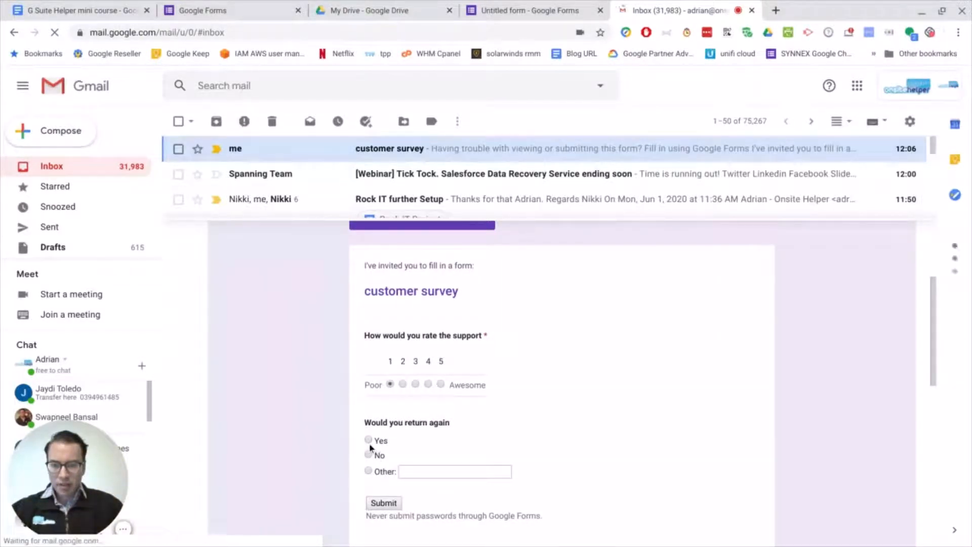
click(421, 472)
text(very happy)
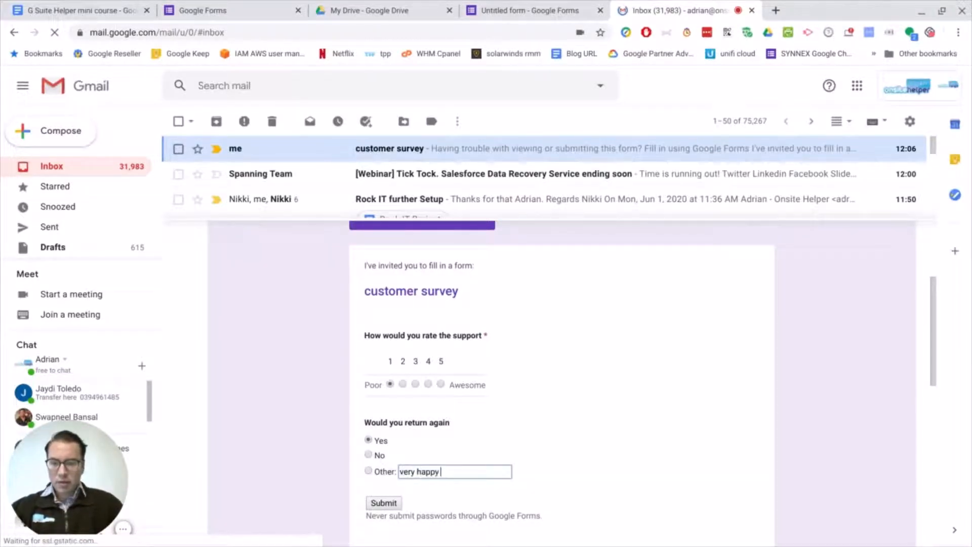
click(385, 503)
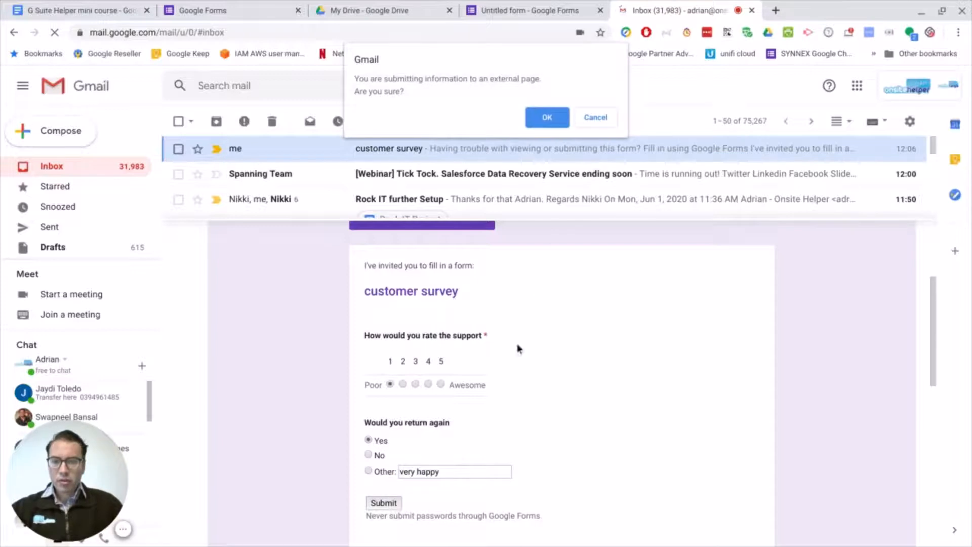
click(548, 118)
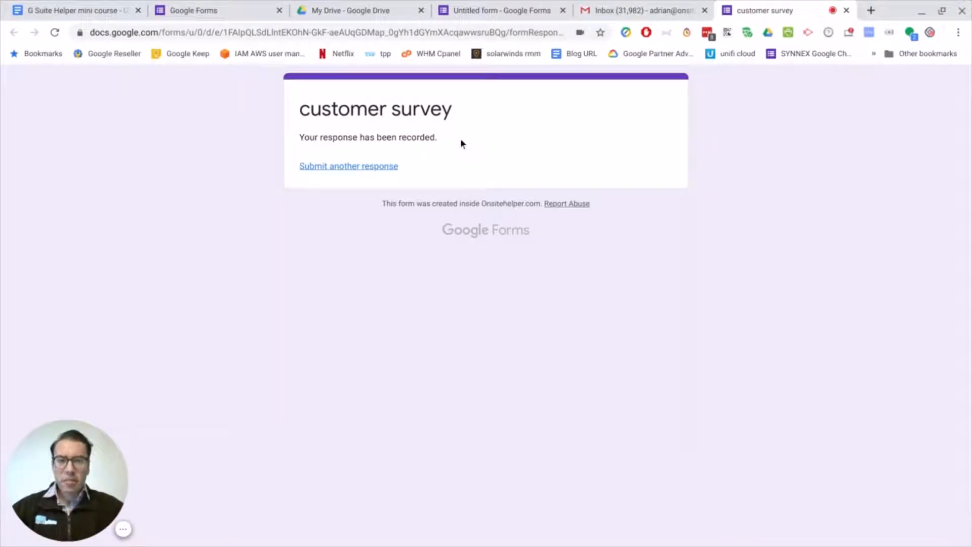
Switch back to the form editor and enter "Thanks please give us a google review" as the confirmation message in the presentation settings.
click(495, 9)
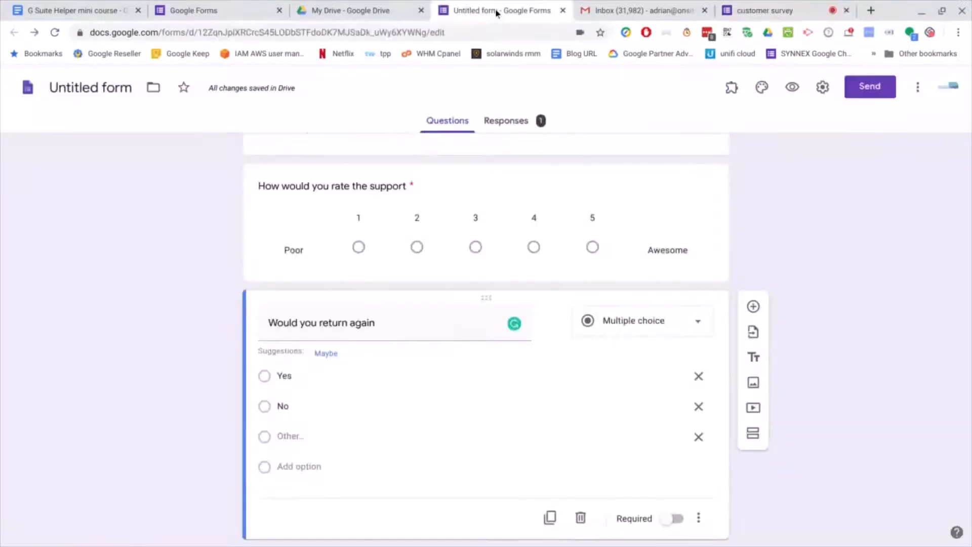
click(823, 89)
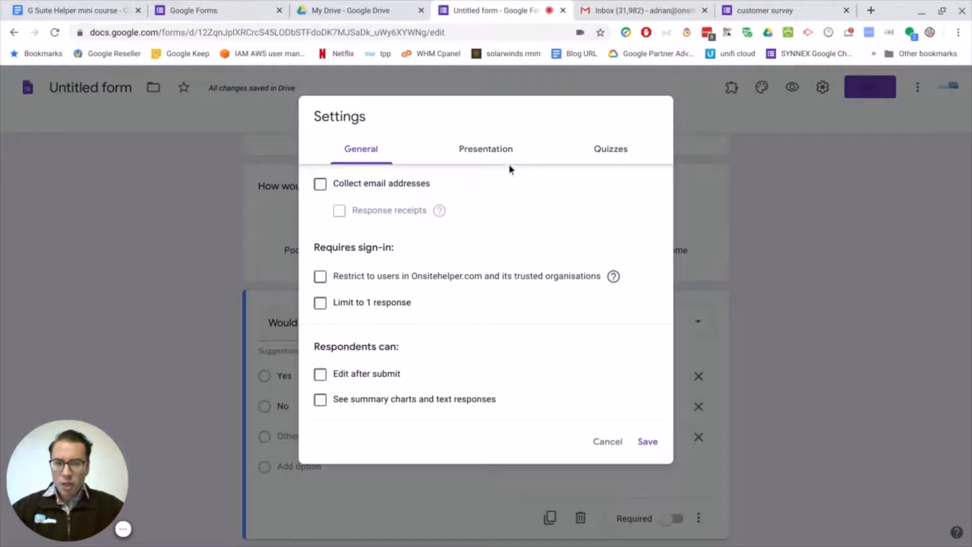
click(487, 152)
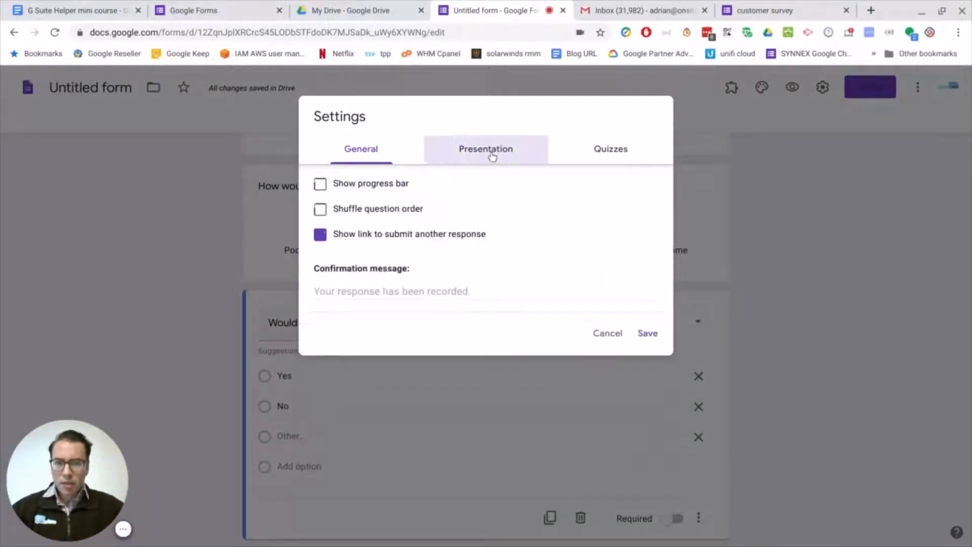
click(366, 292)
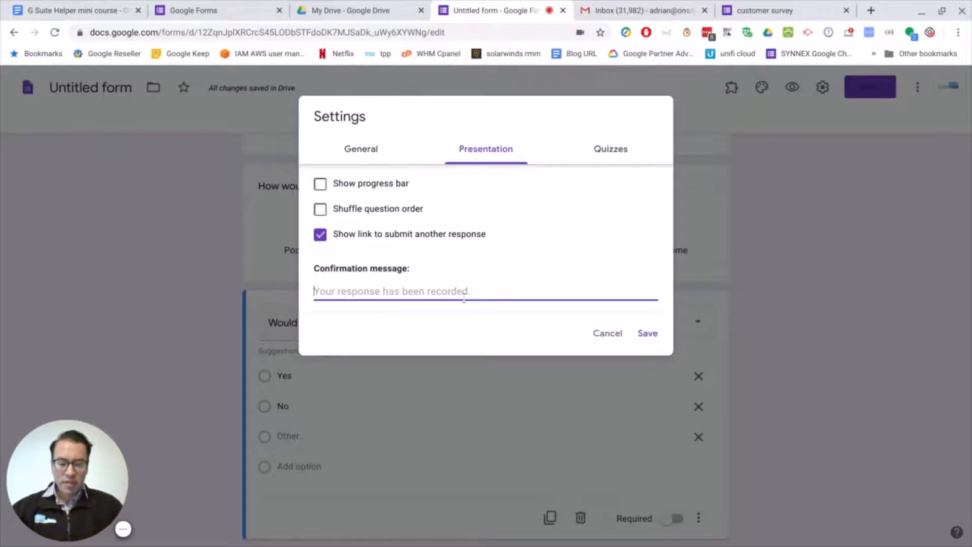
text(Than)
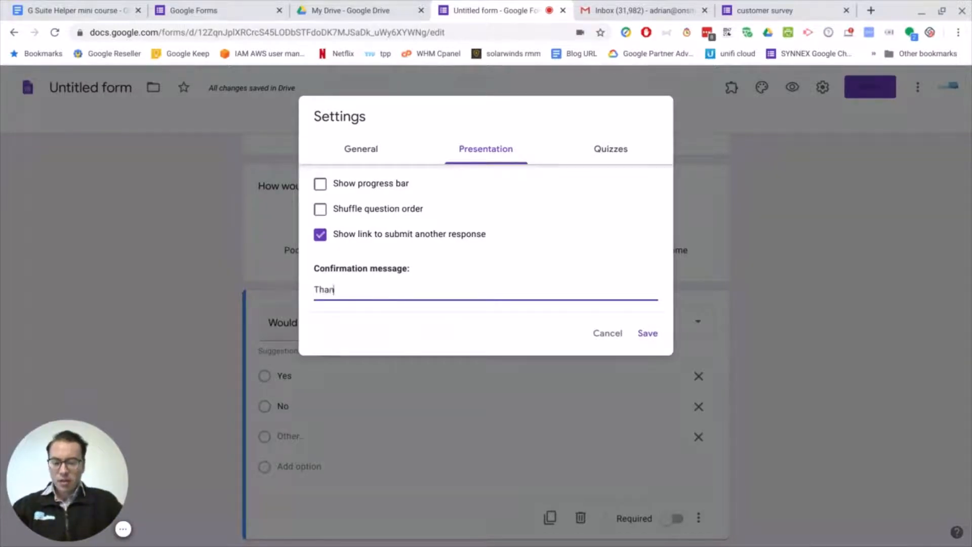
text(ks please)
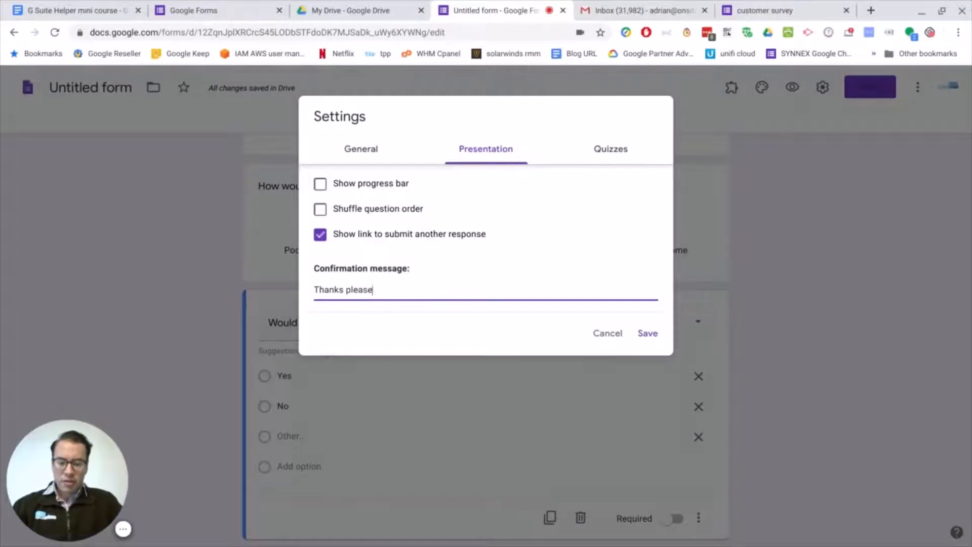
text( give u)
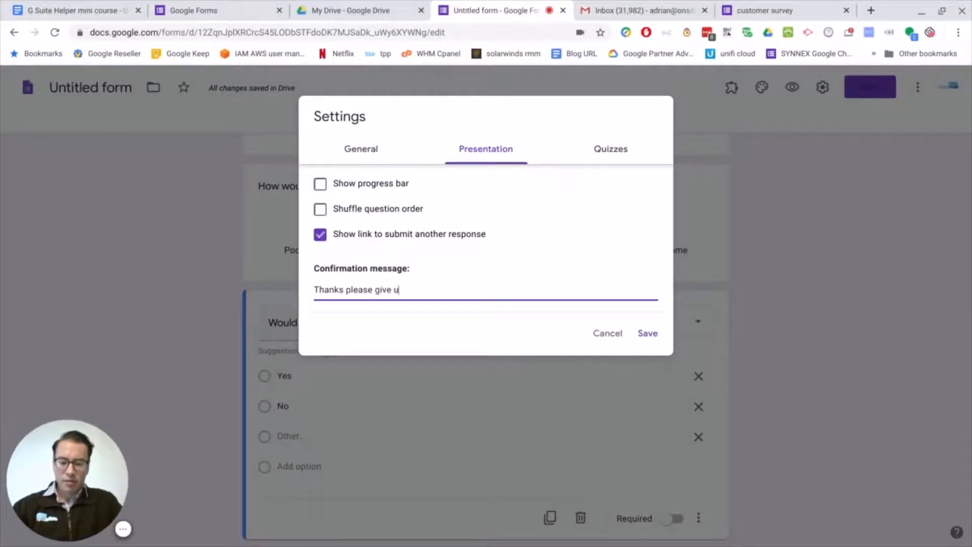
text(s a google review)
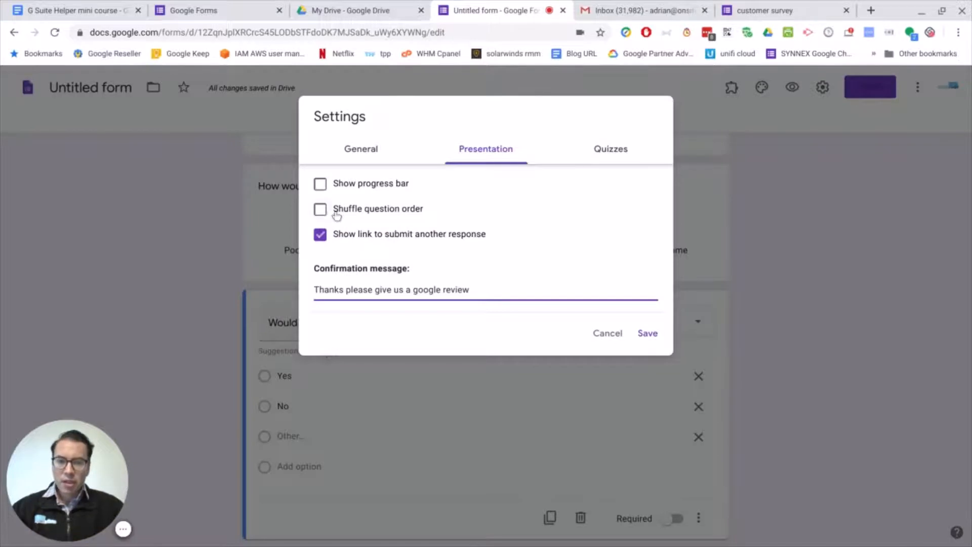
Review the general and quiz settings, switching the quiz option on and back off, and save the form settings.
click(371, 154)
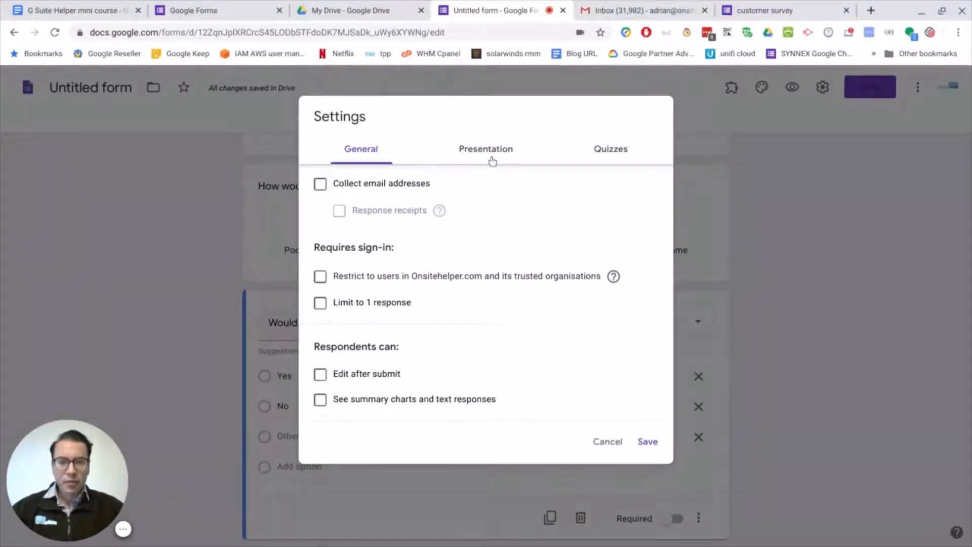
click(604, 153)
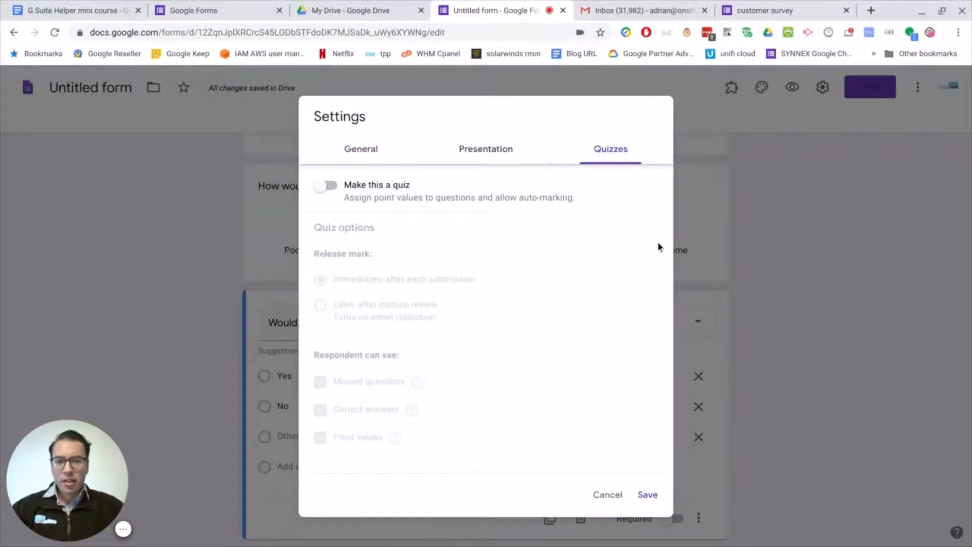
click(330, 186)
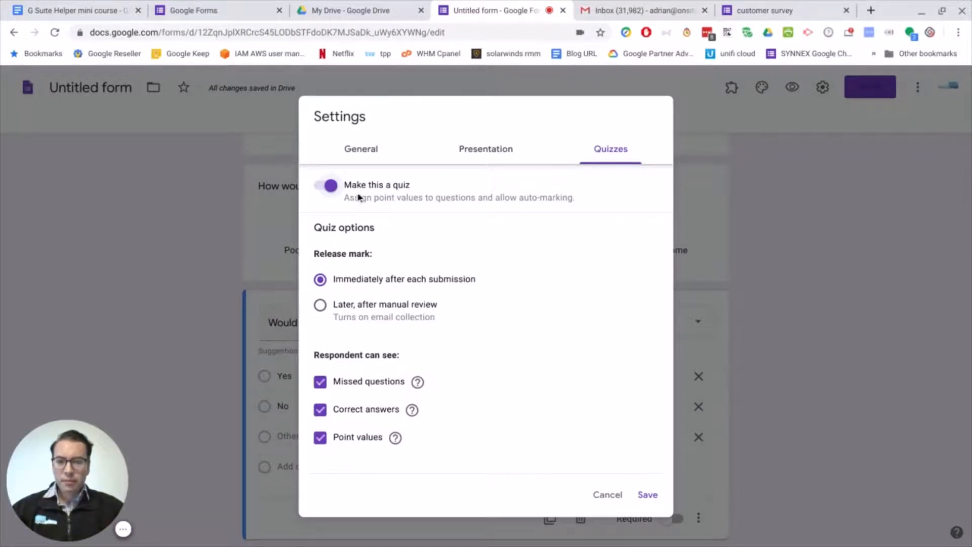
click(332, 187)
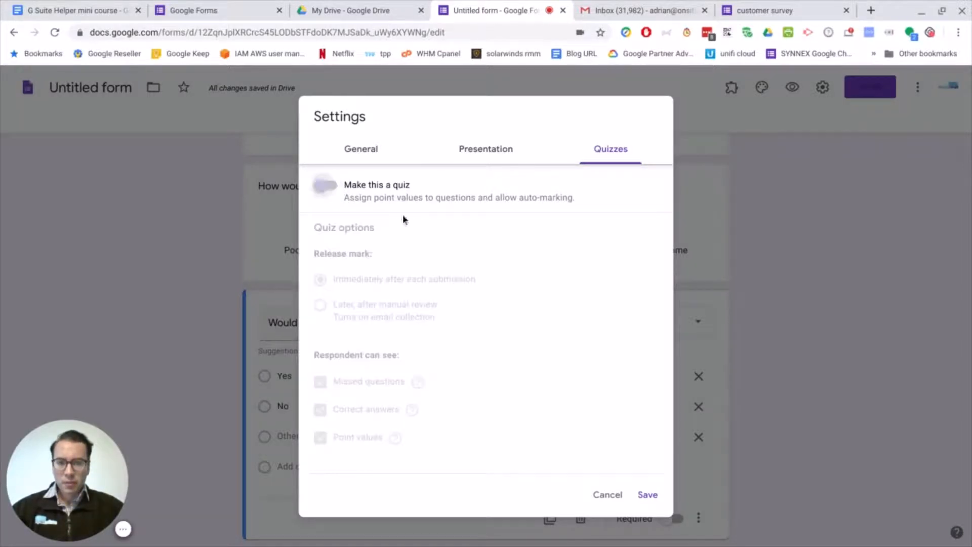
click(647, 494)
Set the form's theme colour to red and insert the colourful jelly bean header image from the Work and School themes.
scroll(652, 499, up, 2)
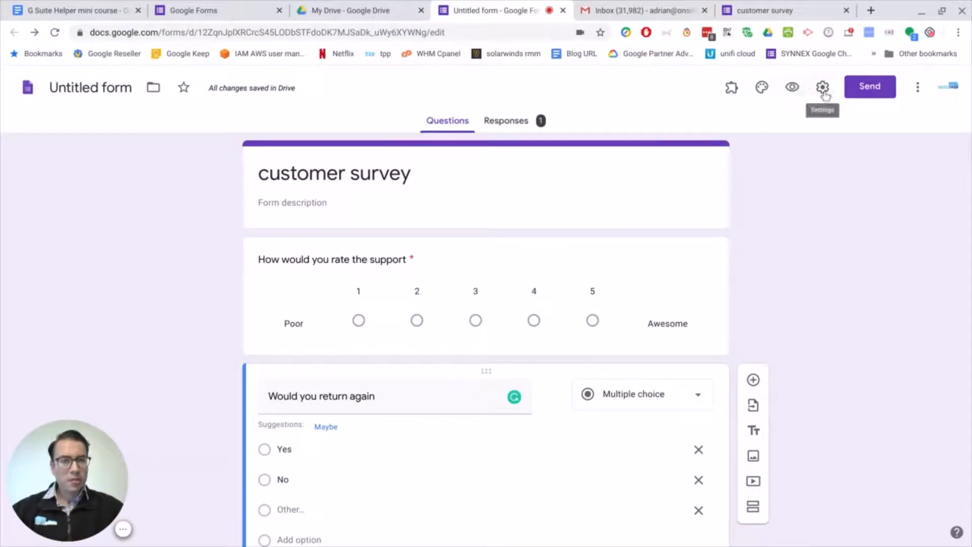
click(762, 88)
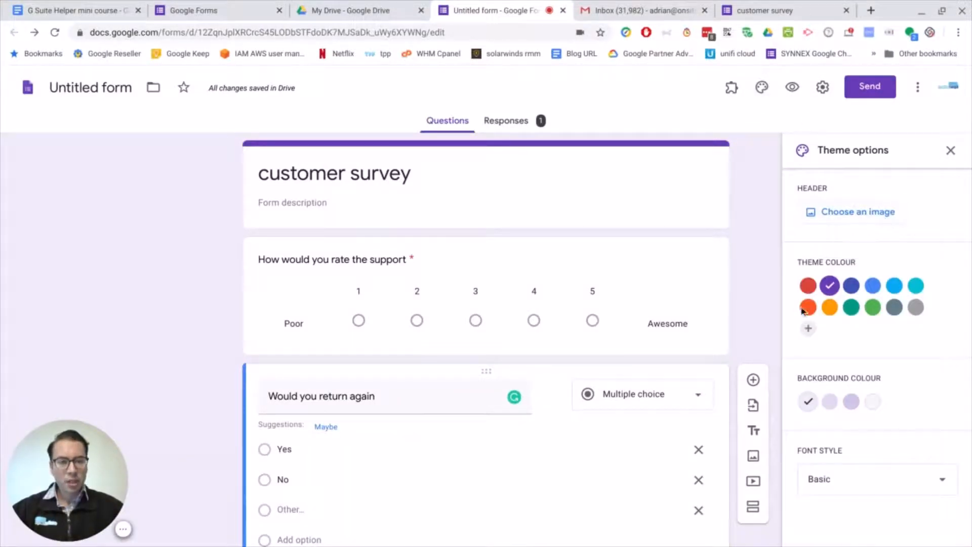
click(809, 287)
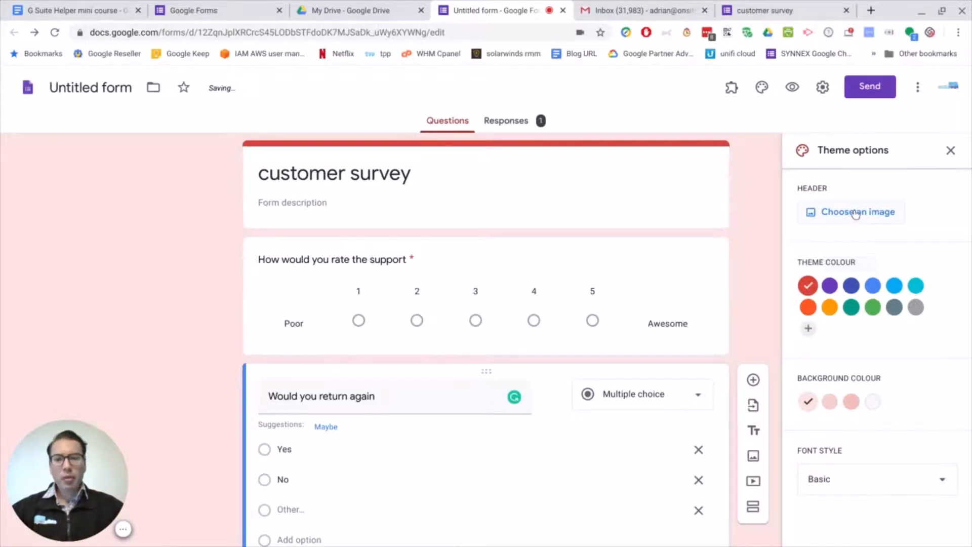
click(868, 211)
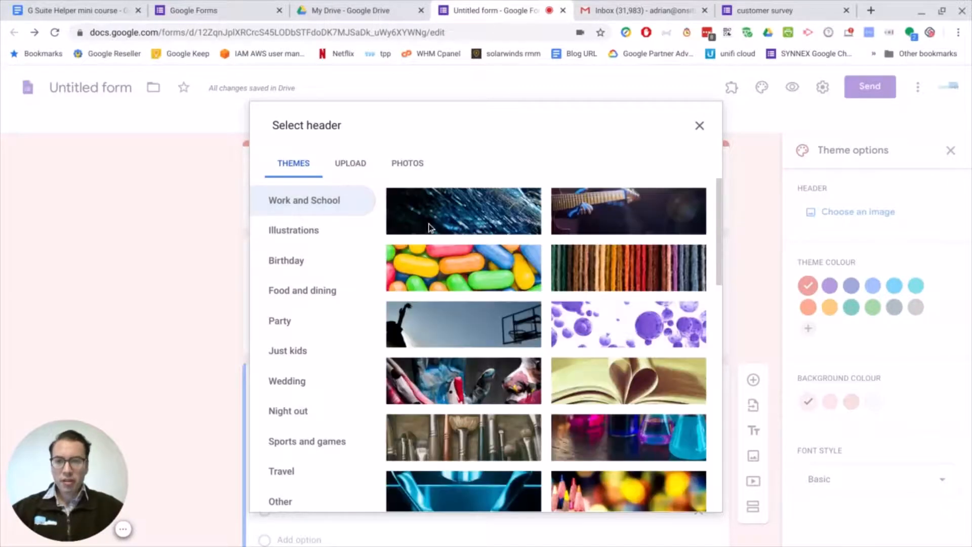
click(458, 262)
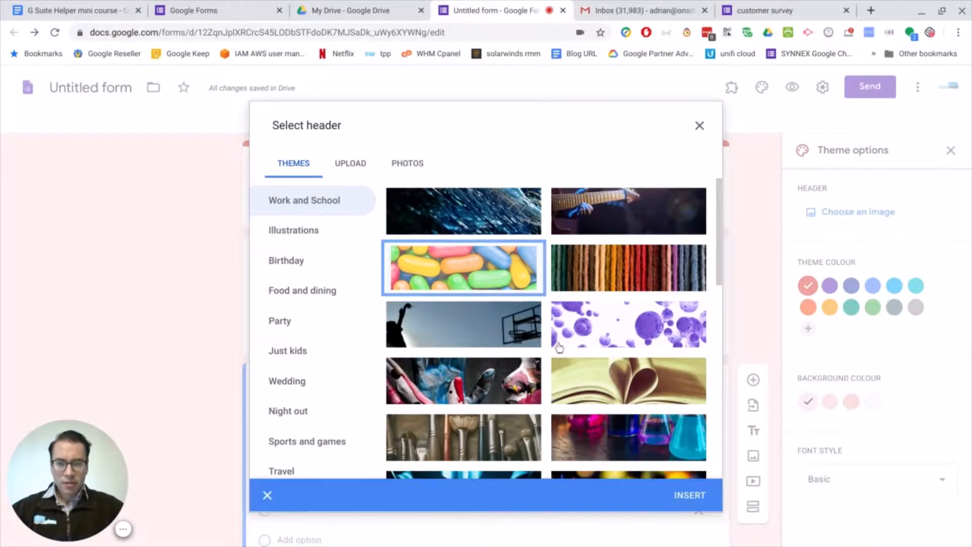
click(687, 496)
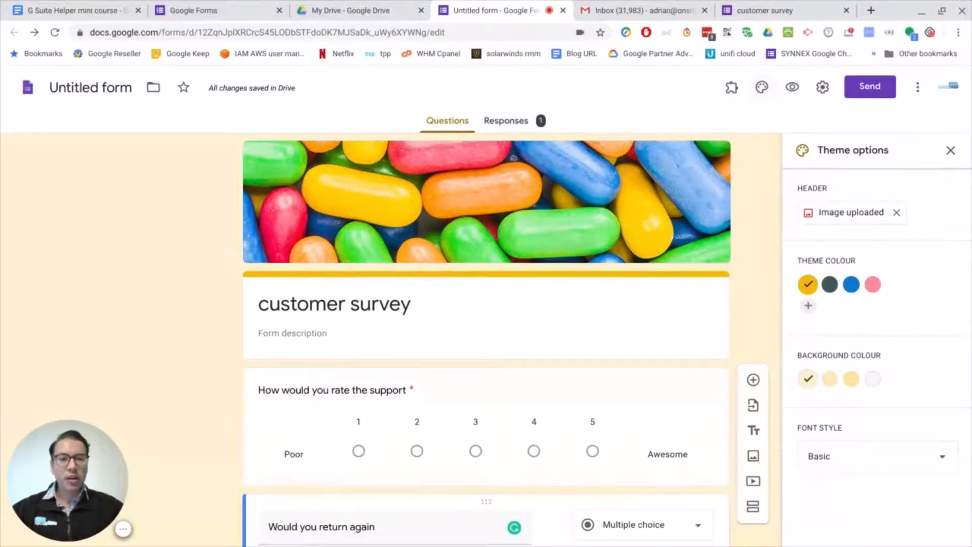
Preview the customer survey and look over its header and questions as respondents see them.
click(792, 89)
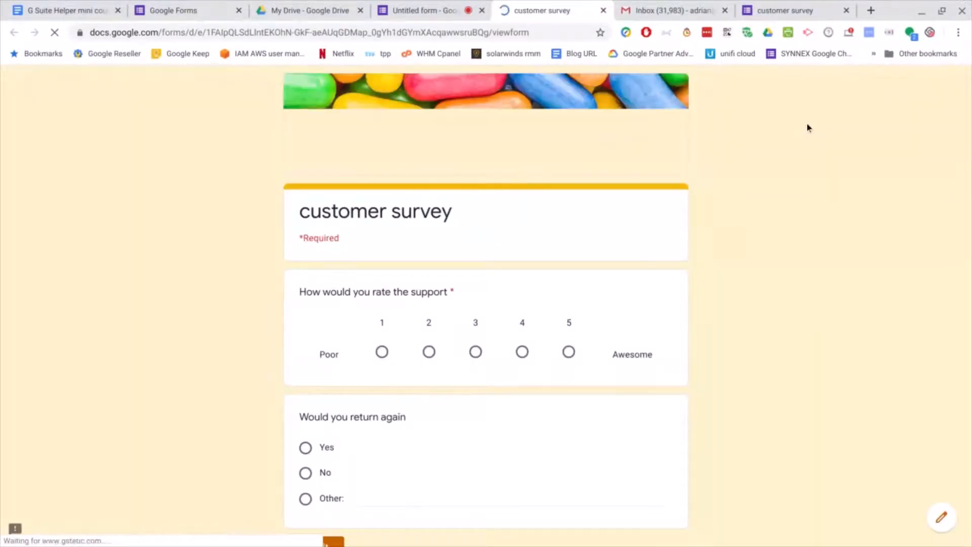
scroll(759, 211, down, 2)
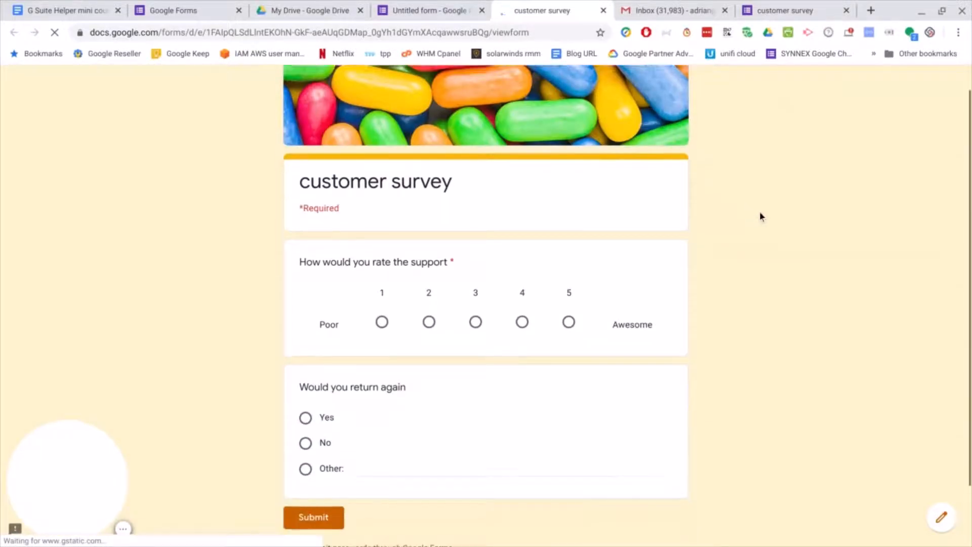
scroll(608, 332, up, 1)
scroll(522, 314, up, 1)
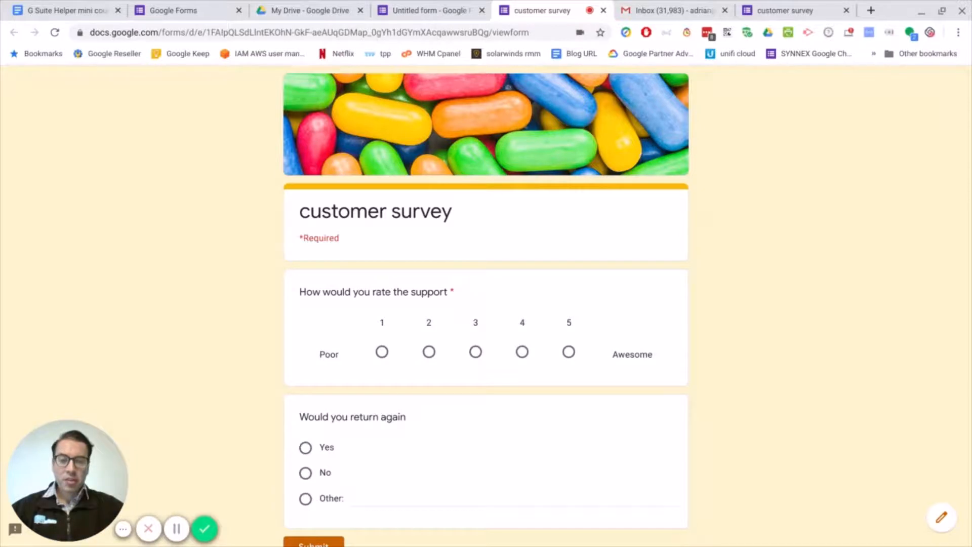
Return to the form editor and examine the response summary charts for both survey questions.
click(403, 8)
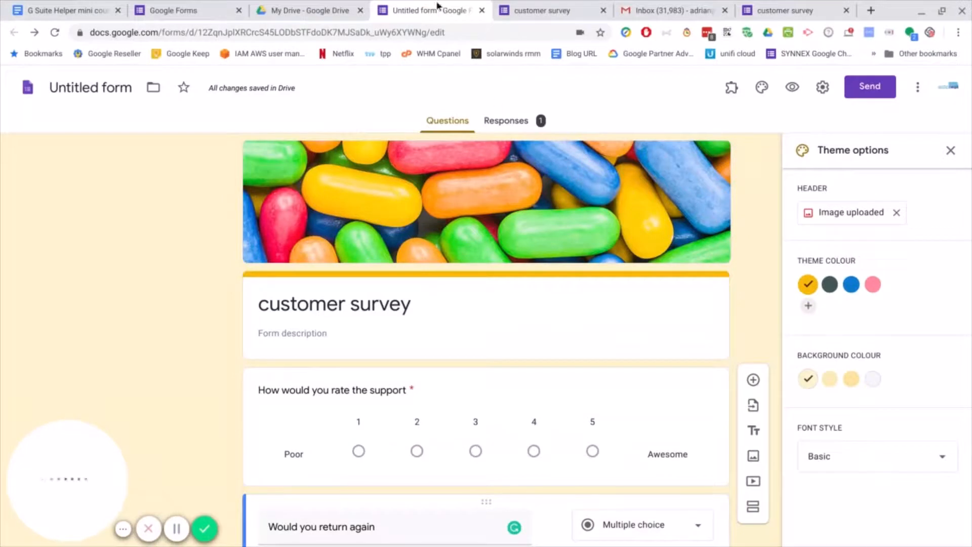
click(508, 123)
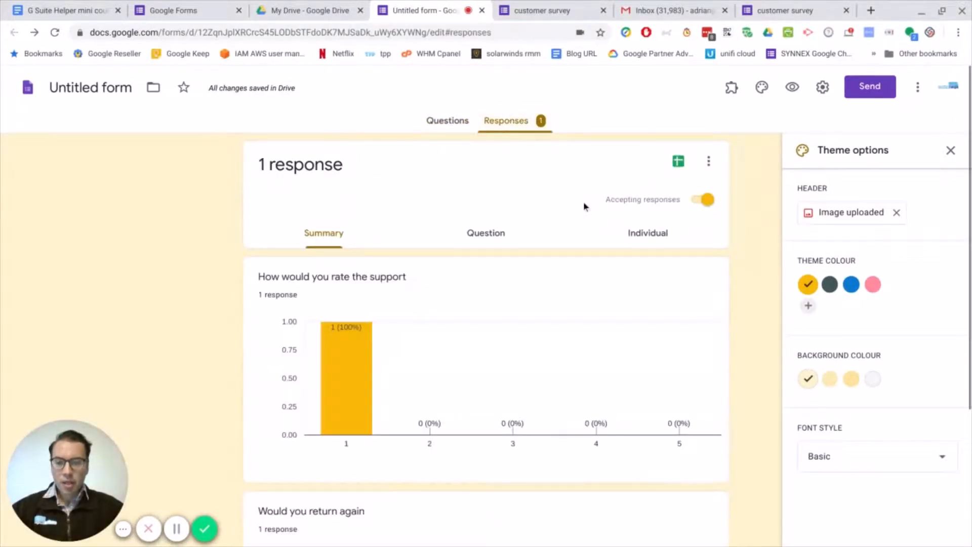
scroll(526, 349, down, 4)
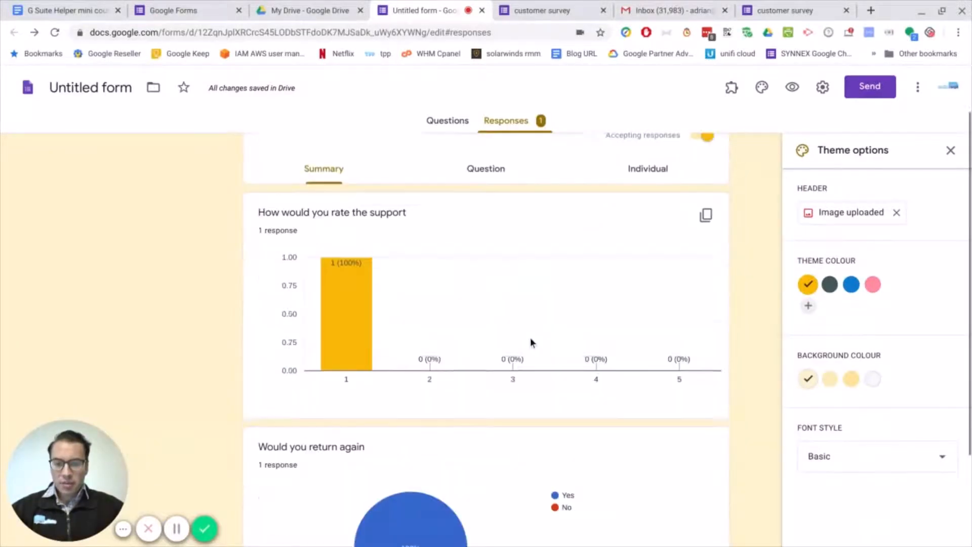
scroll(496, 374, up, 3)
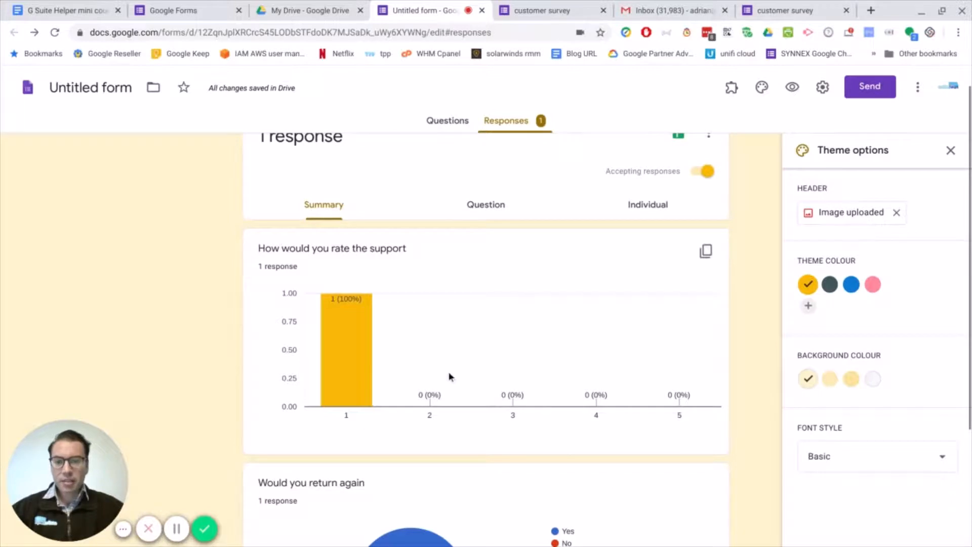
scroll(475, 405, down, 2)
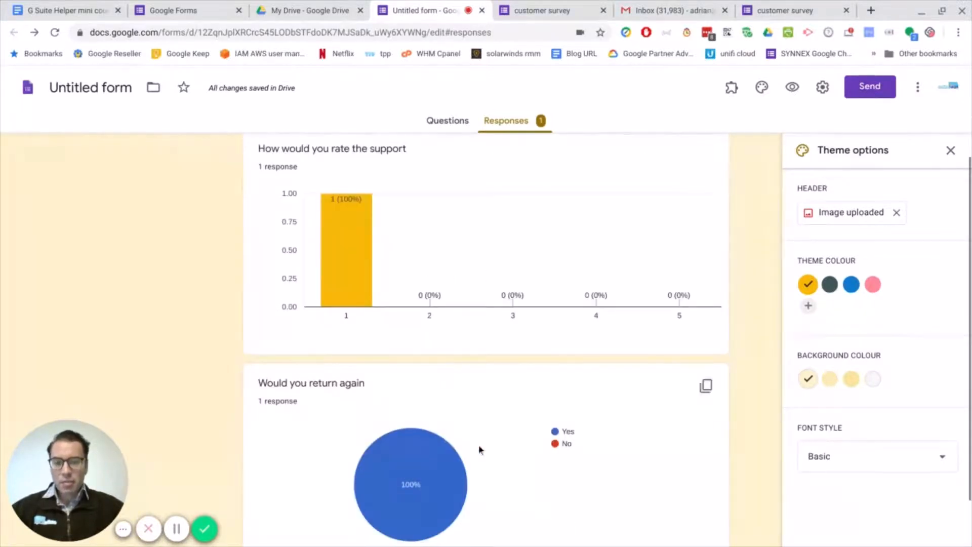
scroll(469, 281, up, 1)
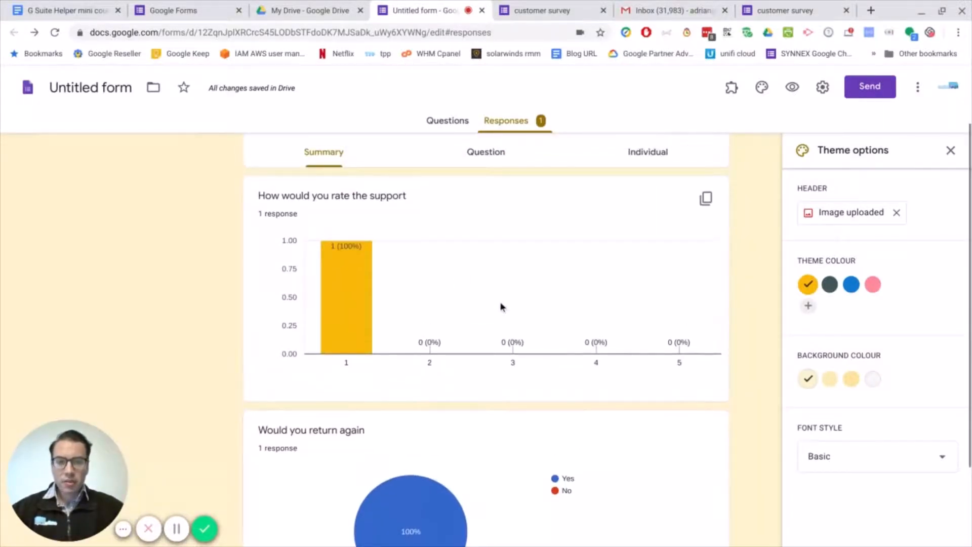
scroll(531, 273, up, 2)
scroll(581, 276, up, 1)
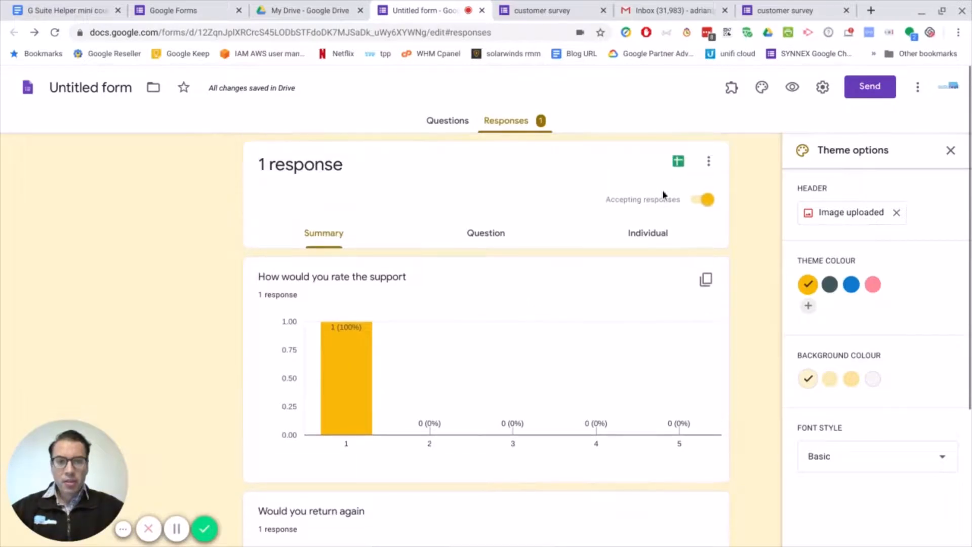
Create a new spreadsheet named "servey (Responses)" as the destination for the form's responses.
click(678, 162)
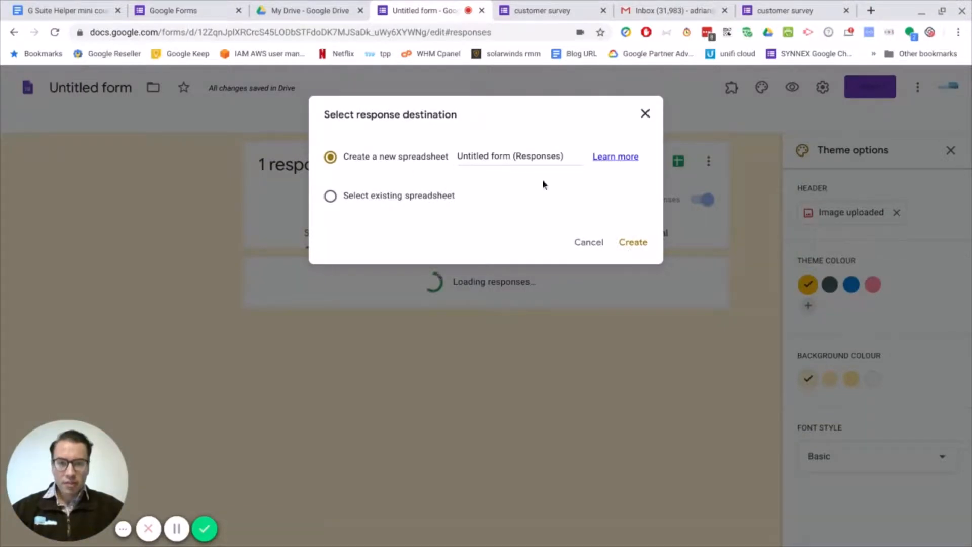
click(488, 155)
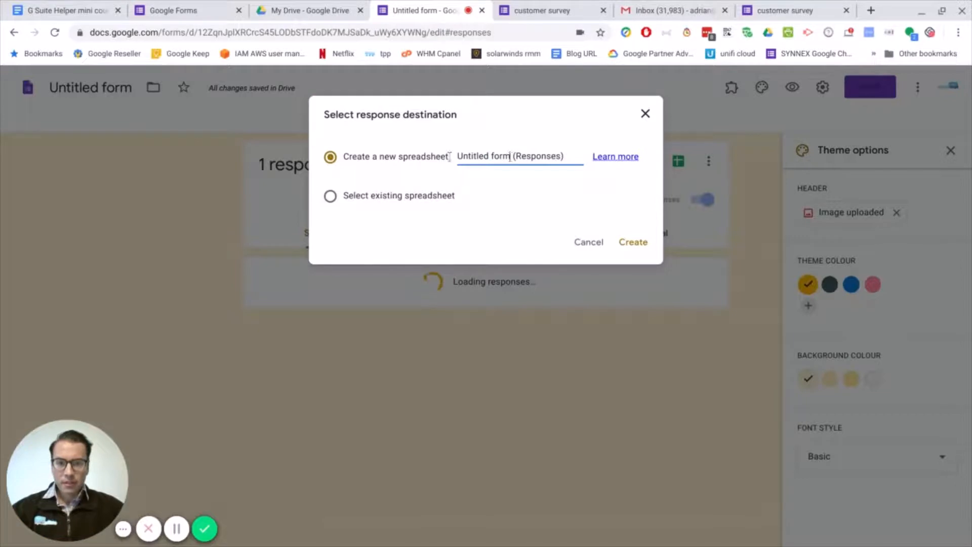
drag(512, 157, 360, 160)
text(servey)
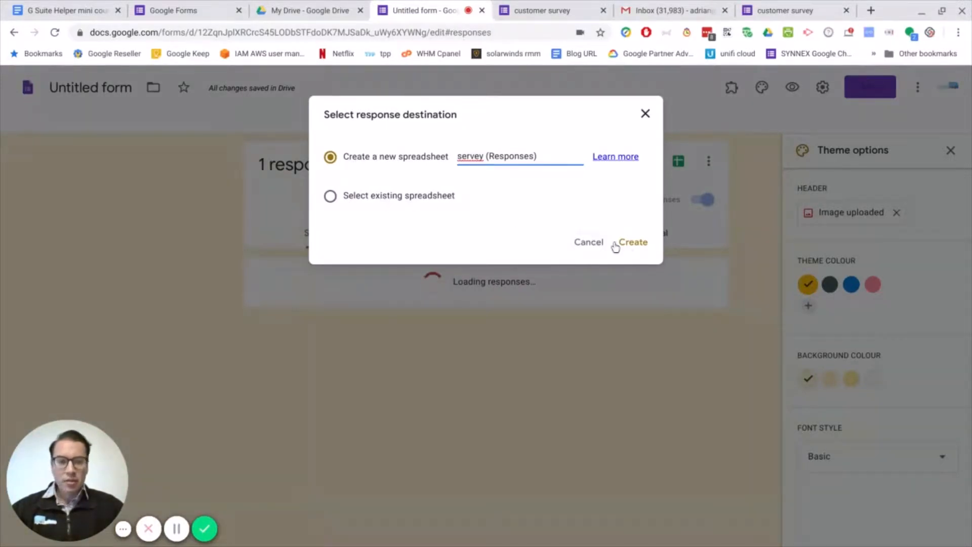
click(633, 244)
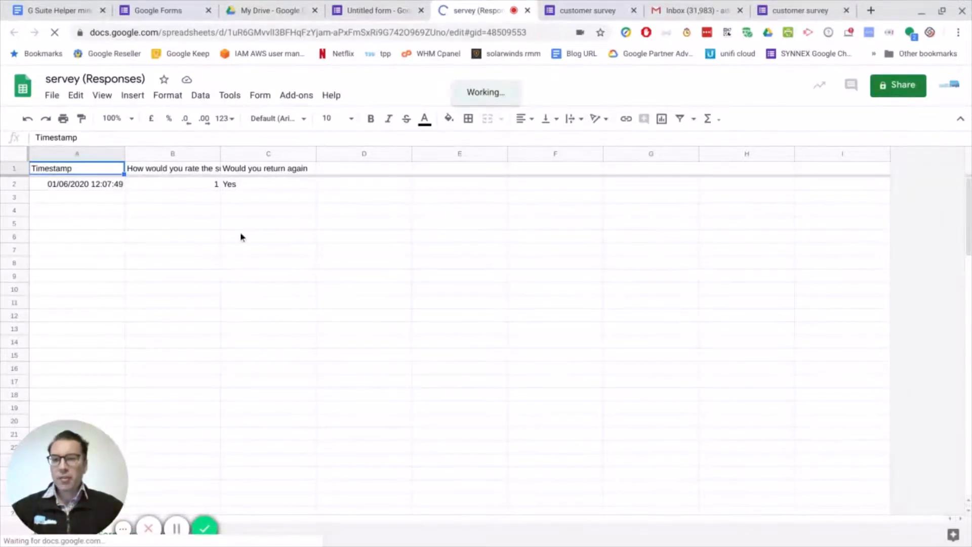
Add a notification rule to the responses spreadsheet that sends an email right away when a user submits a form.
click(231, 95)
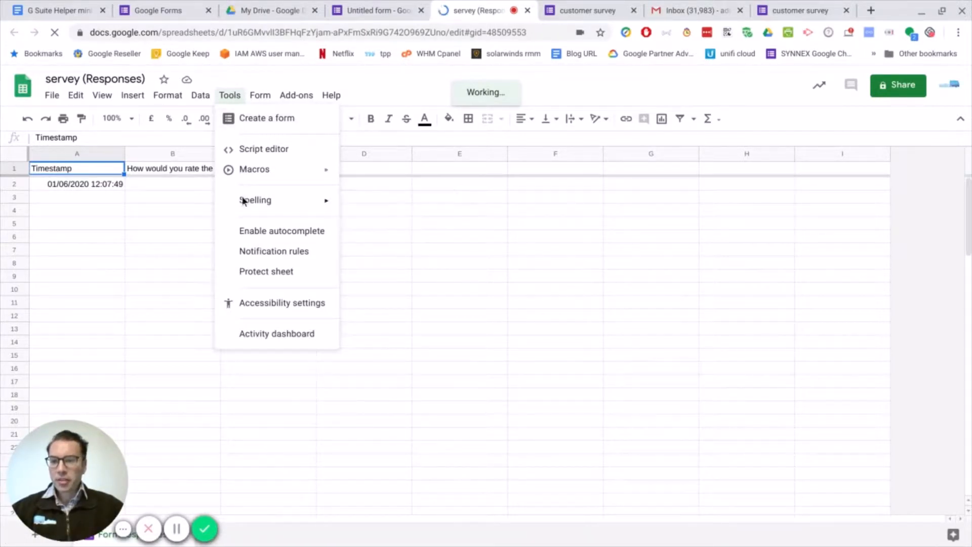
click(263, 252)
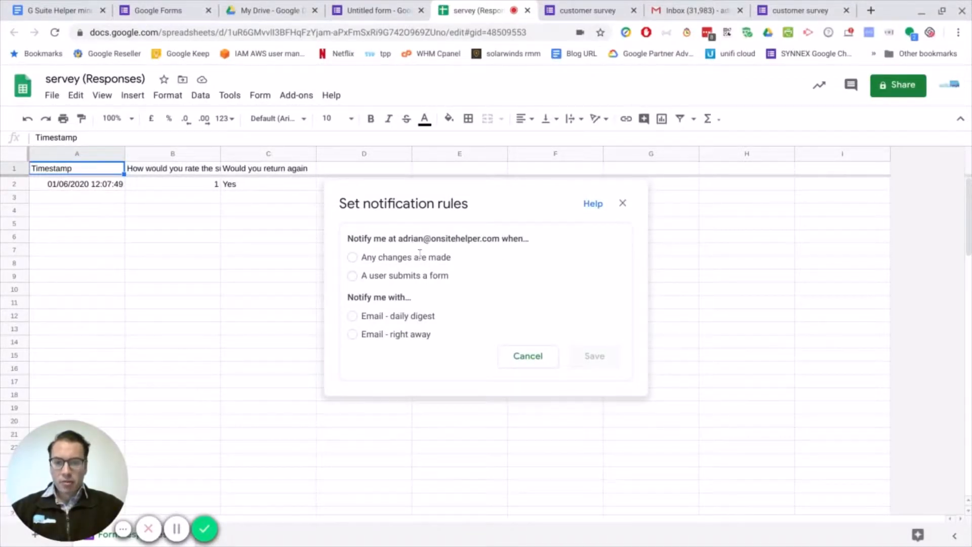
click(352, 258)
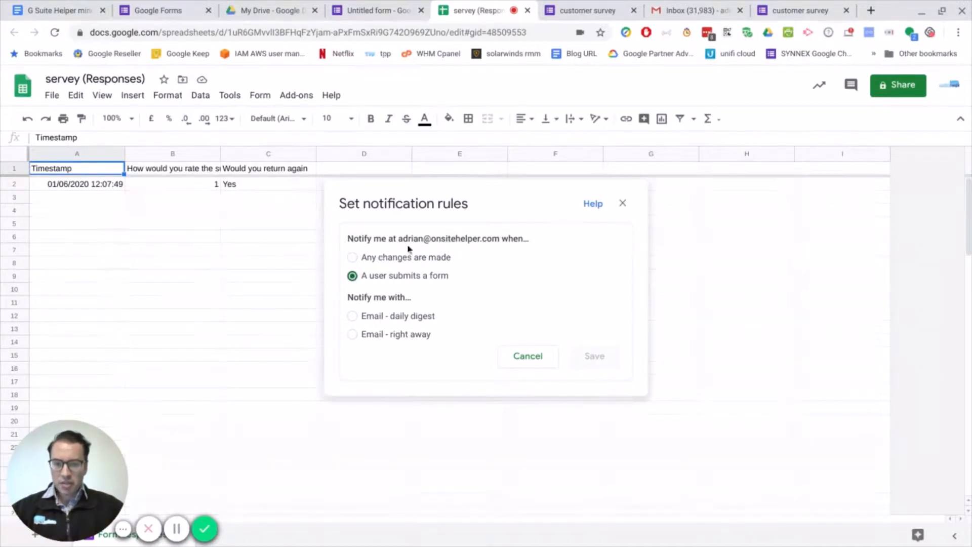
click(352, 334)
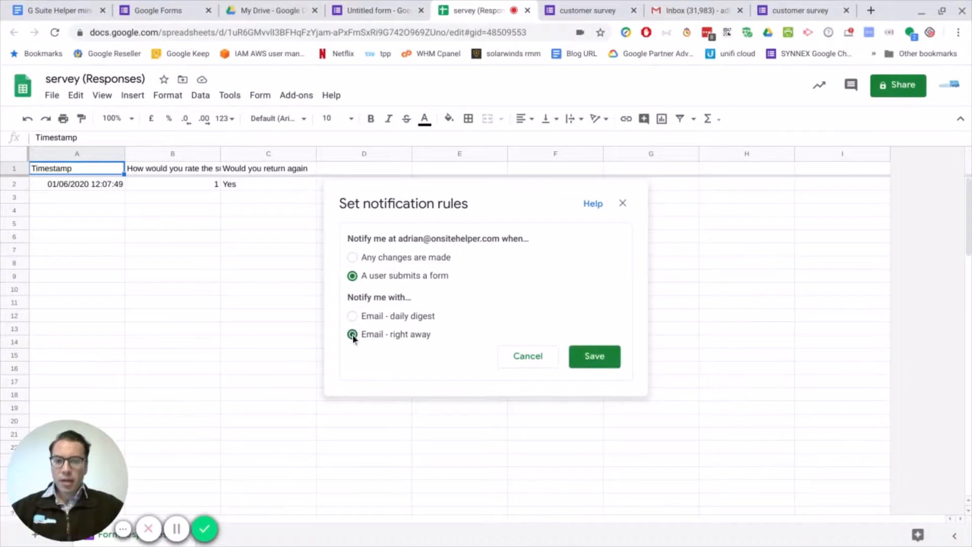
click(592, 361)
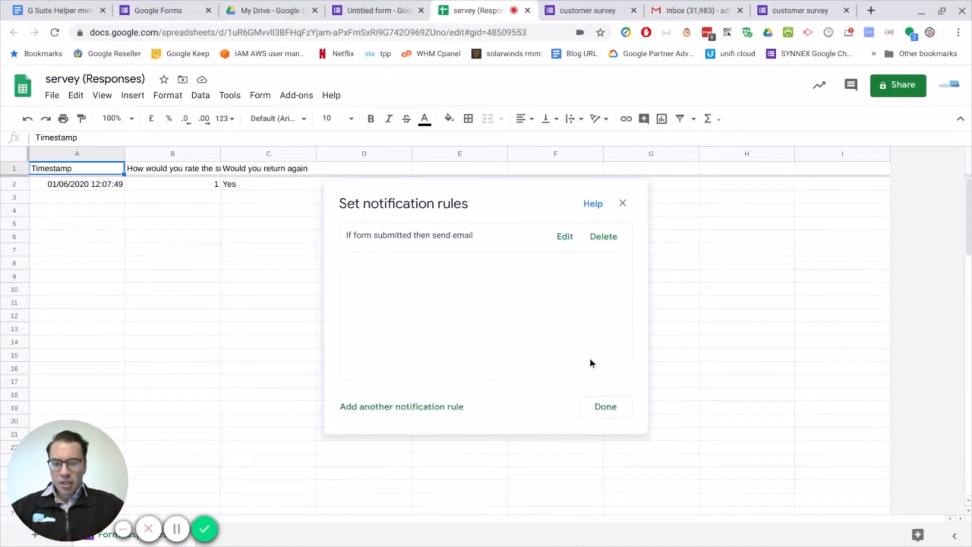
click(603, 414)
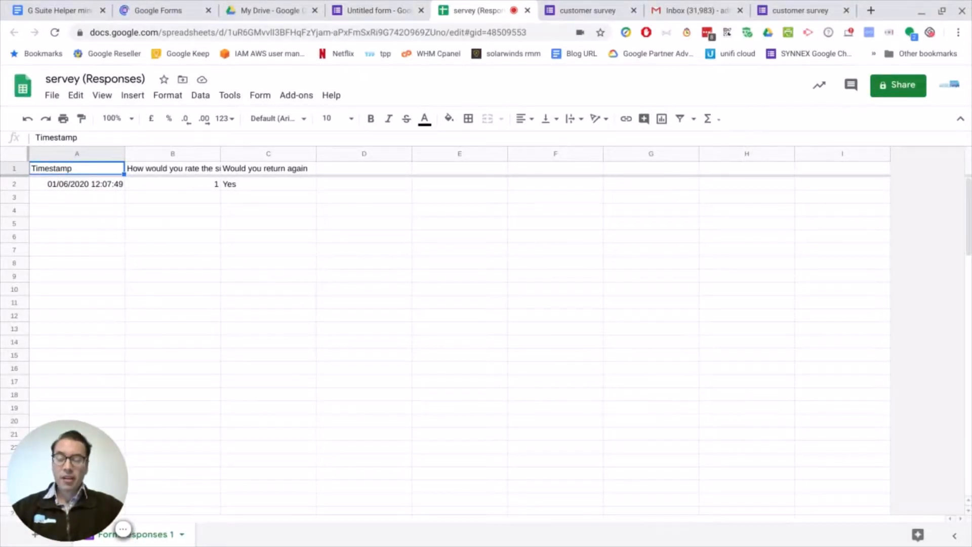
Switch back to the form's questions and browse the add-ons that work with Forms in the G Suite Marketplace.
click(374, 11)
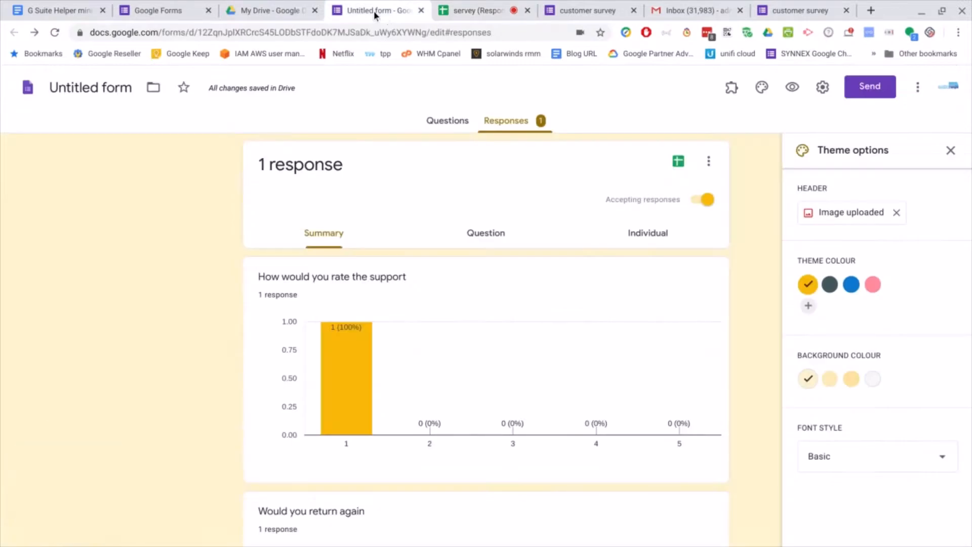
click(447, 122)
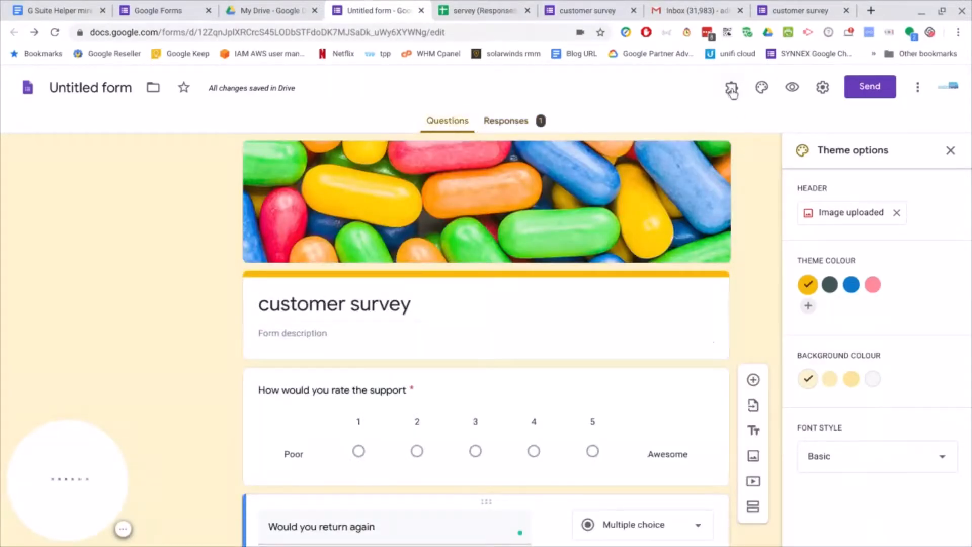
click(918, 90)
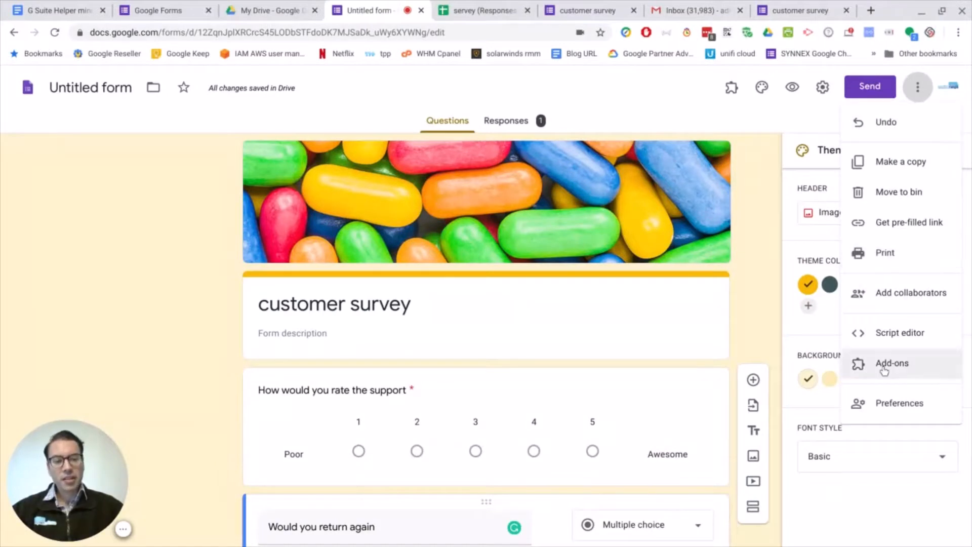
click(884, 370)
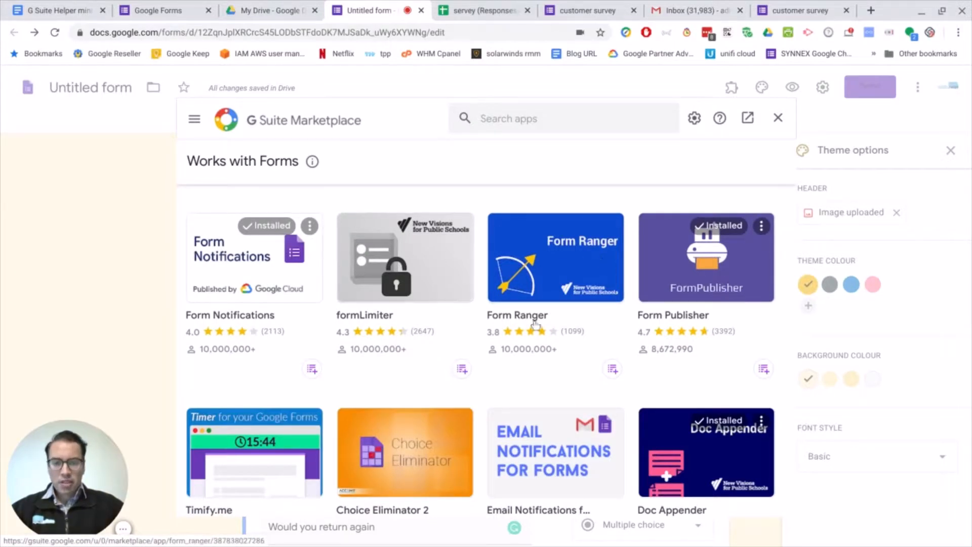
scroll(355, 329, down, 2)
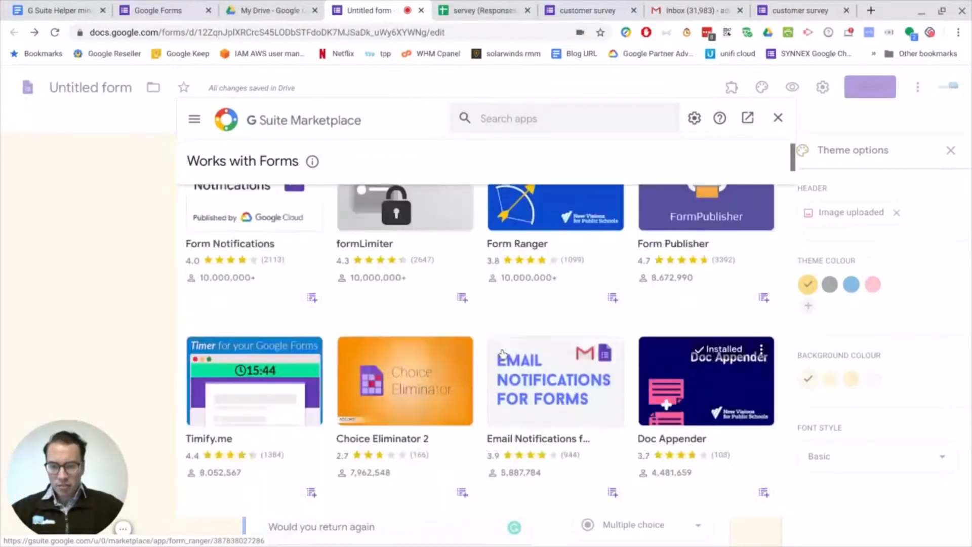
Open the Doc Appender add-on from the Forms add-on list and look through its screenshots and overview.
scroll(667, 354, up, 1)
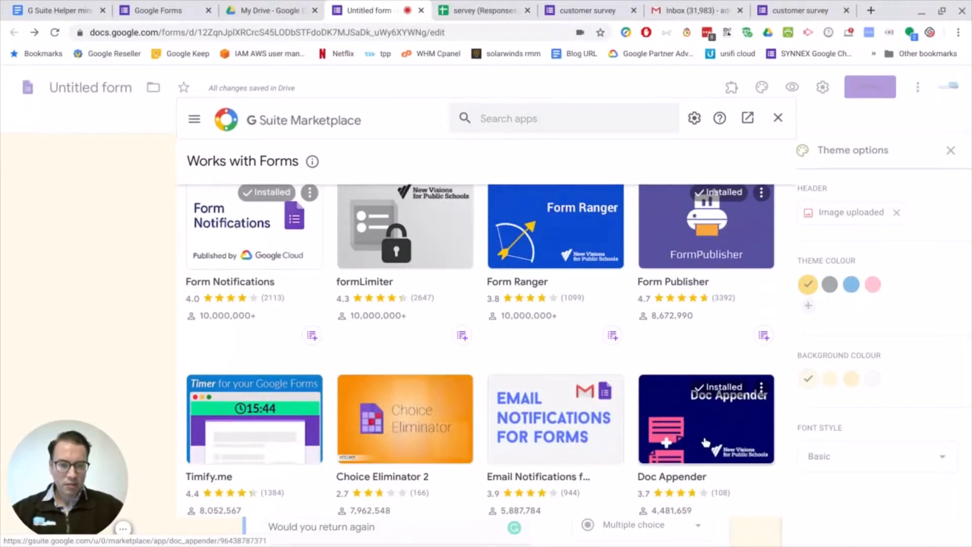
scroll(704, 443, down, 1)
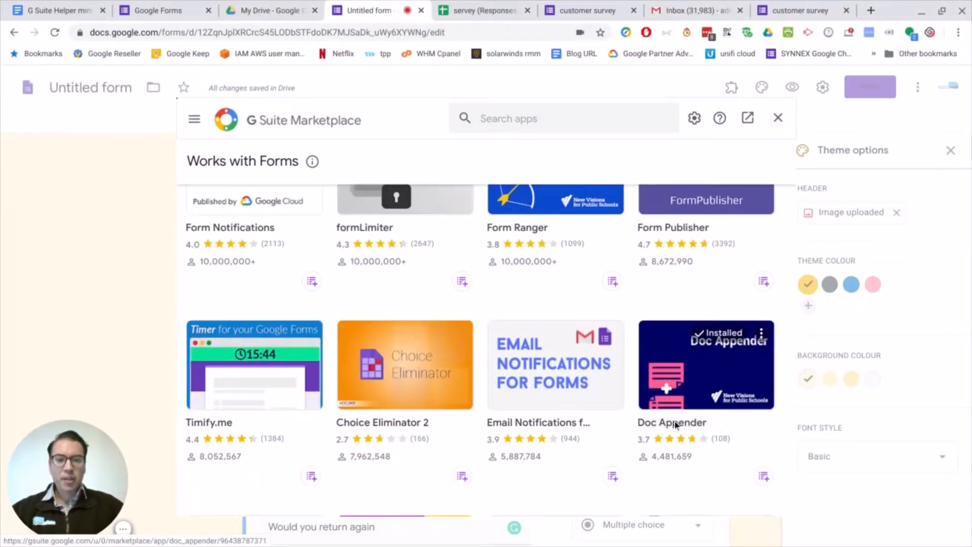
click(677, 424)
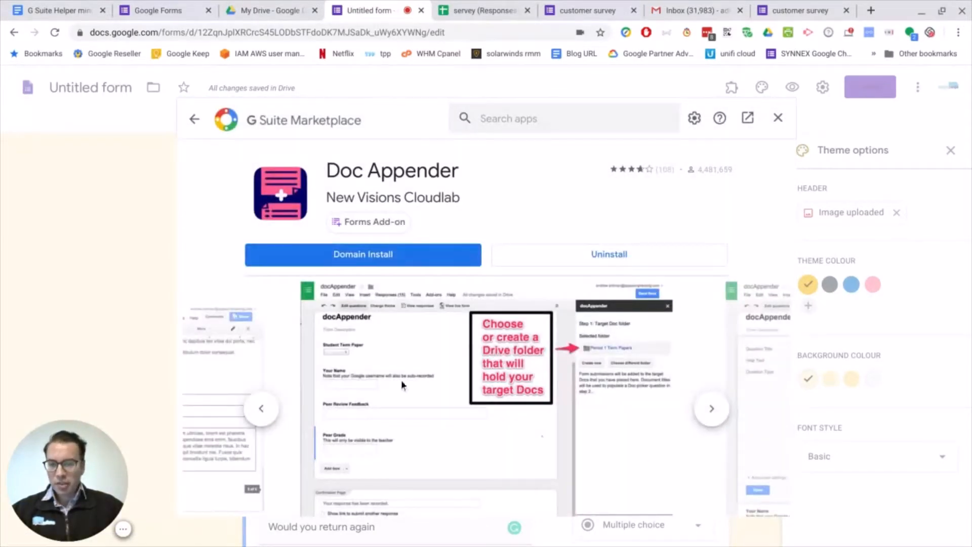
scroll(480, 352, down, 1)
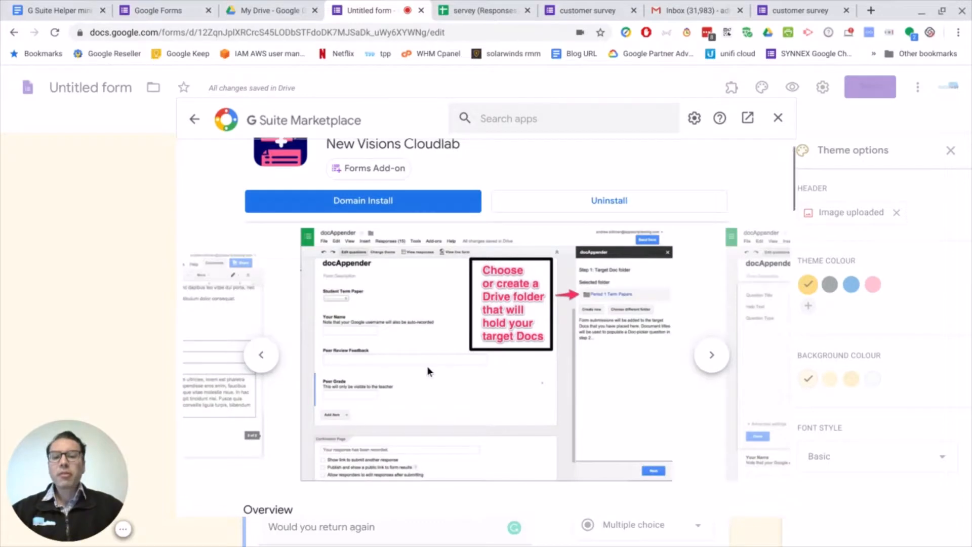
scroll(427, 366, down, 1)
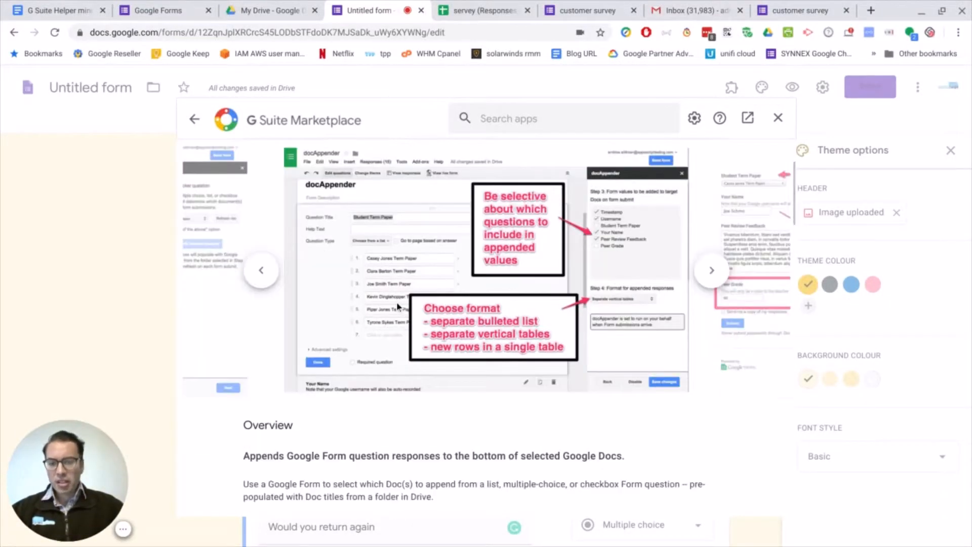
scroll(398, 306, down, 4)
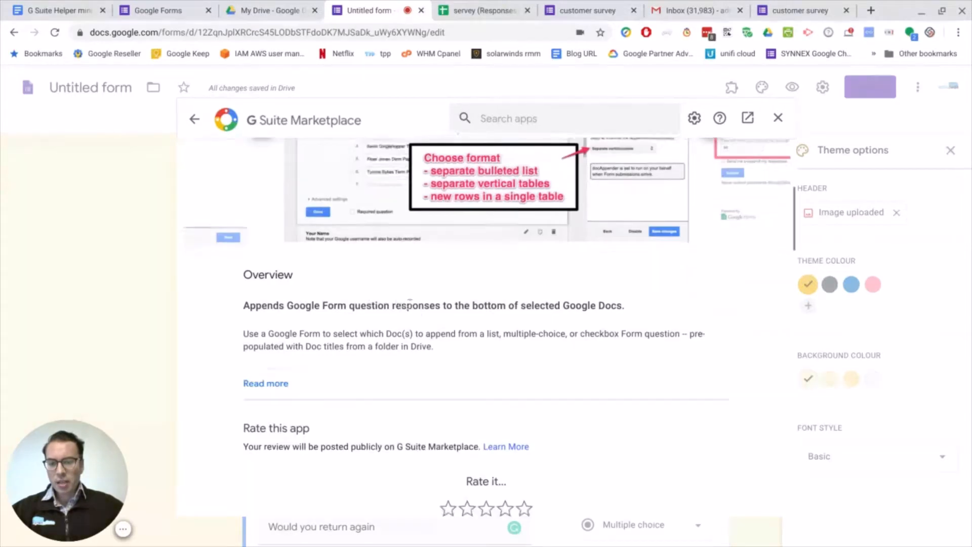
Read Doc Appender's full overview, including how it works and ideas for usage, and close the marketplace.
click(277, 383)
scroll(456, 349, down, 1)
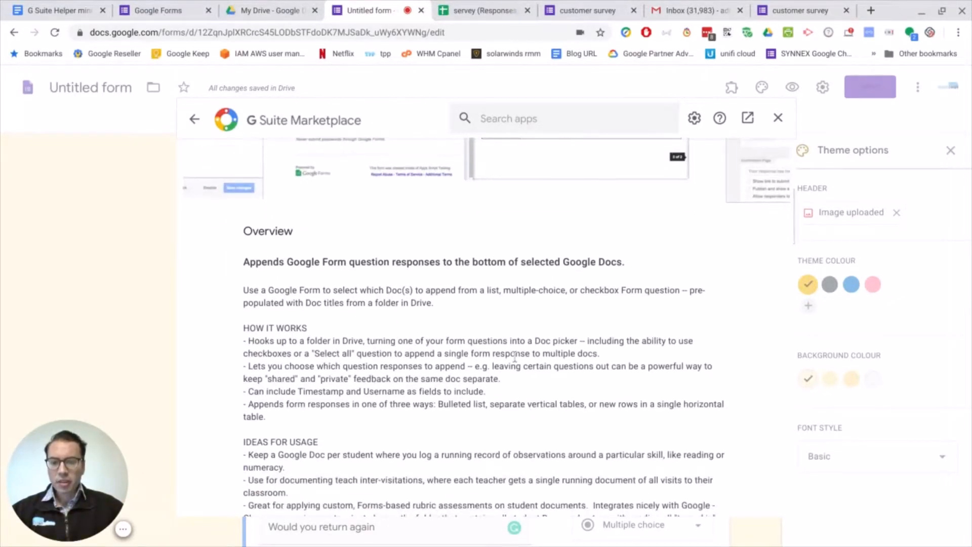
scroll(514, 356, down, 1)
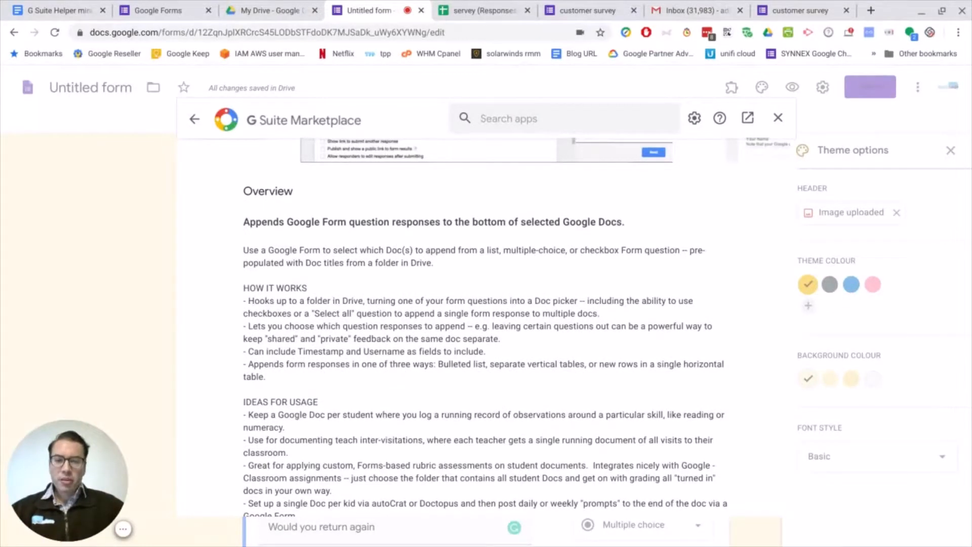
scroll(607, 329, up, 3)
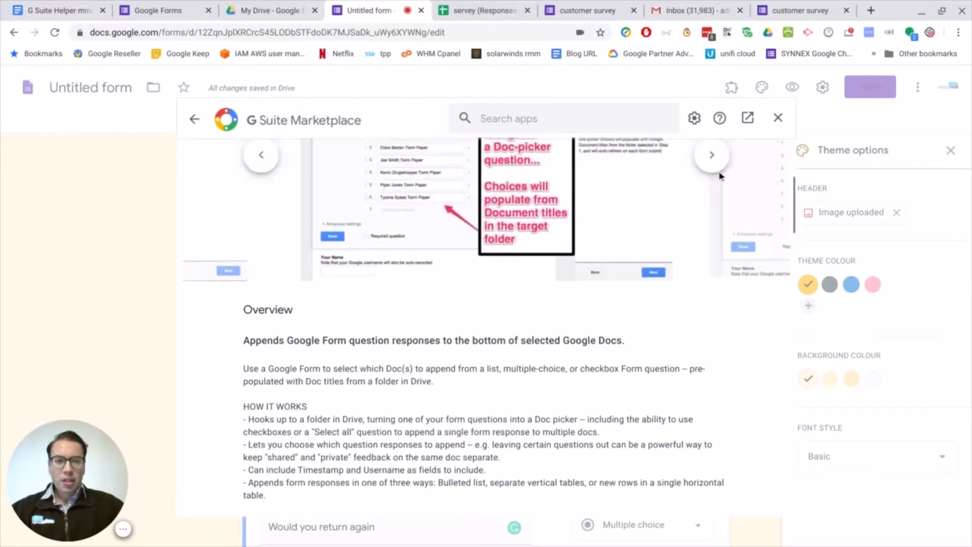
click(778, 117)
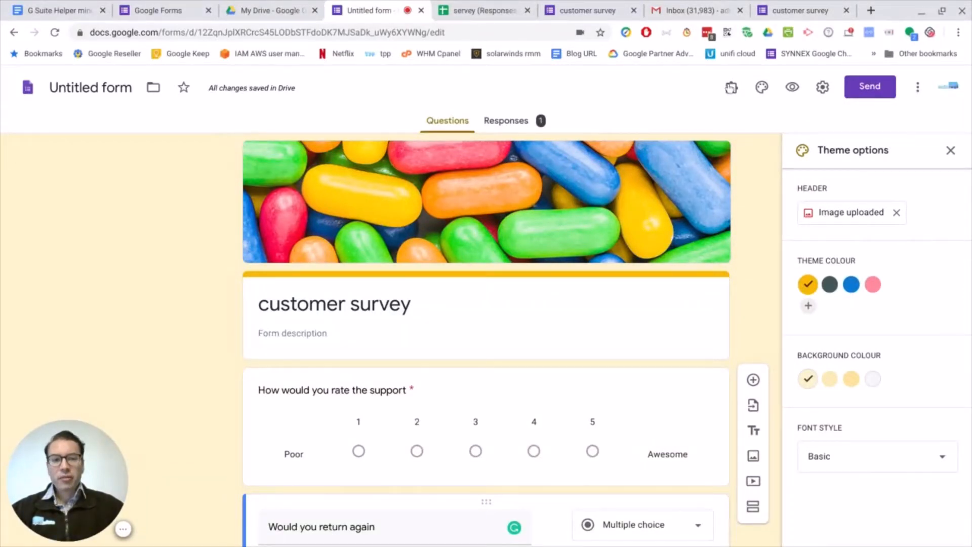
Open onsitehelper.com in a new tab and go to the OSH Work Request Form from the site's Resources page.
click(872, 12)
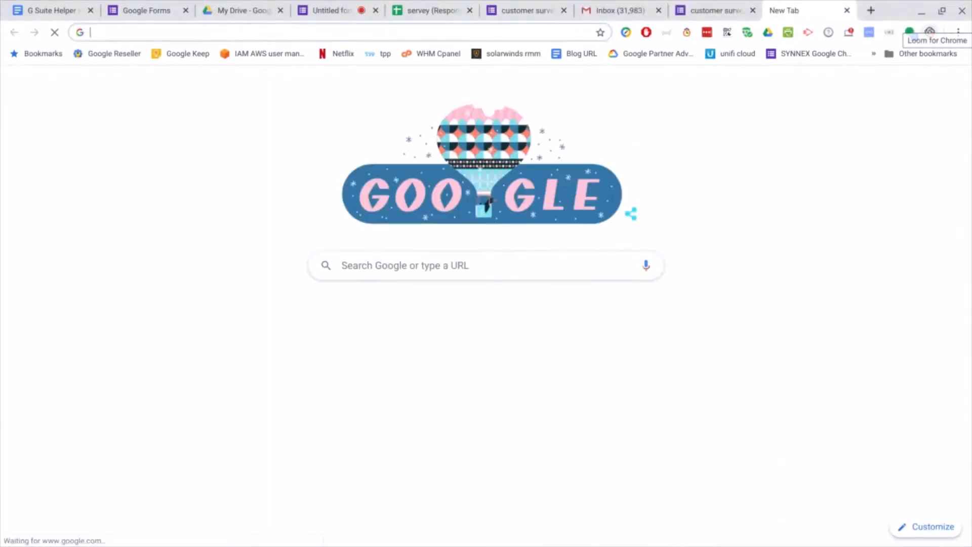
text(onsitehelper.com)
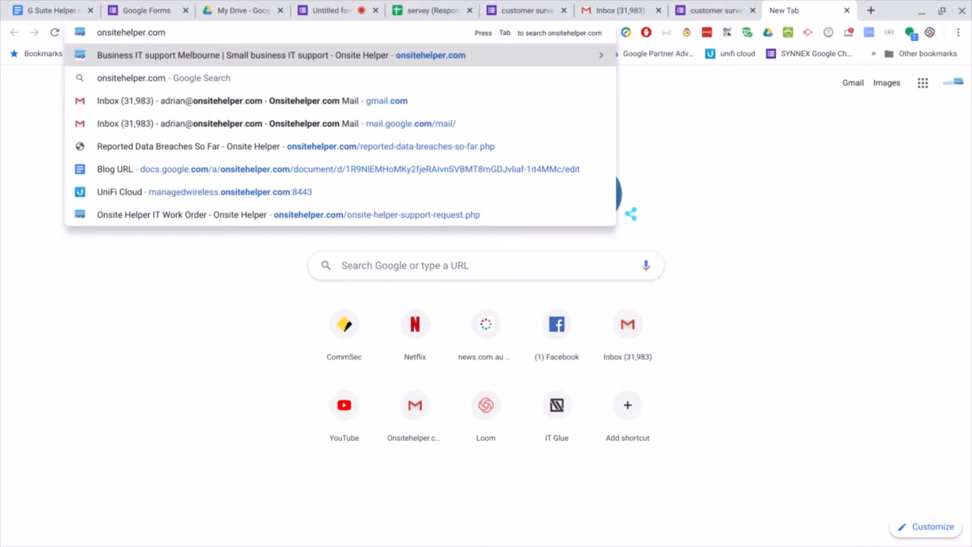
key(Return)
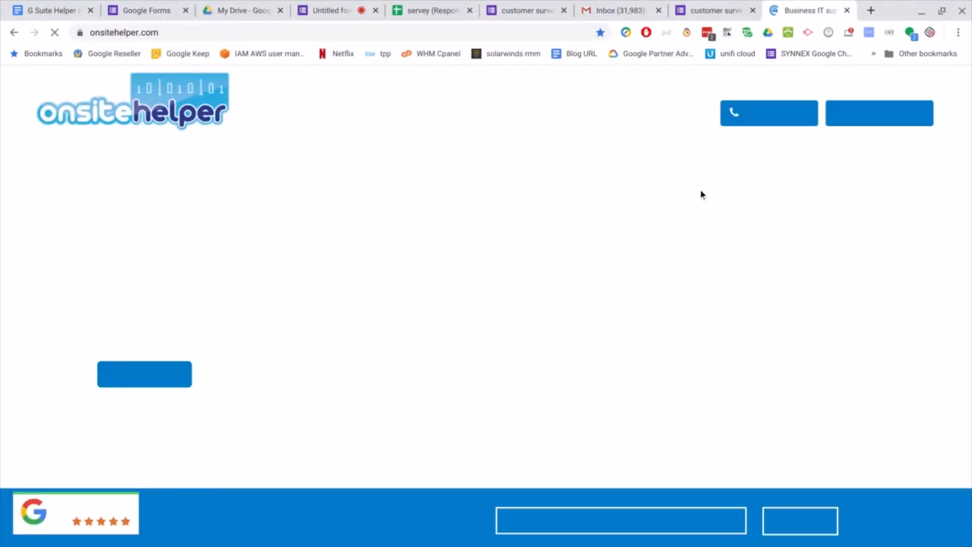
scroll(514, 312, down, 7)
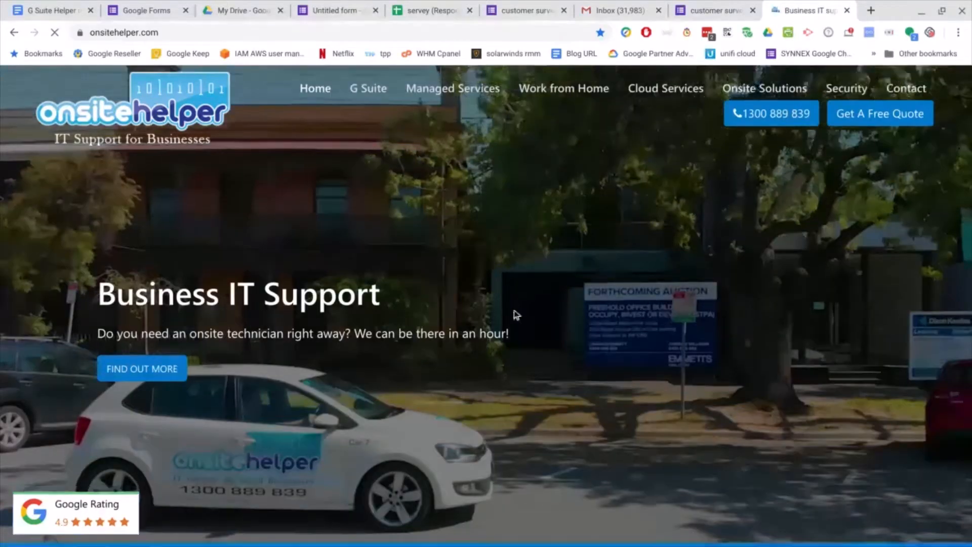
scroll(617, 314, down, 20)
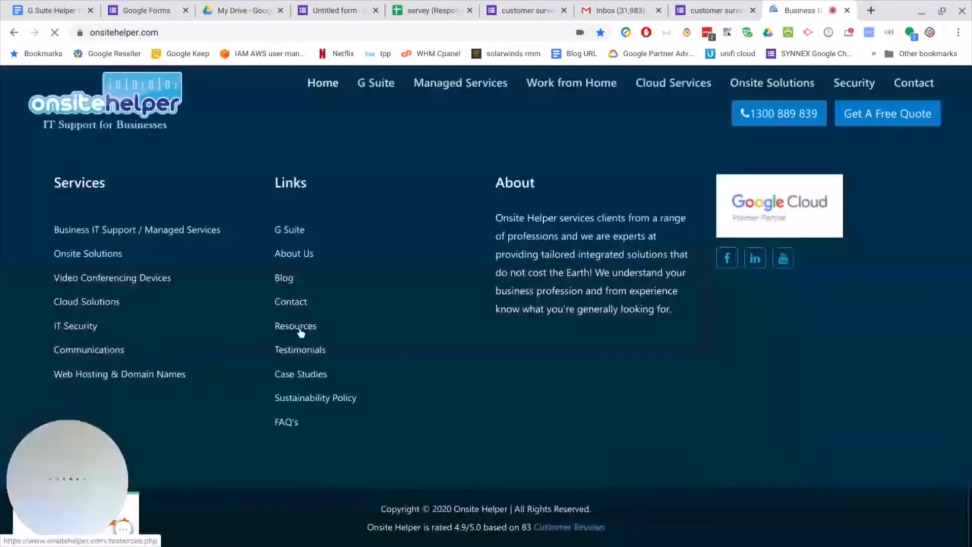
click(299, 328)
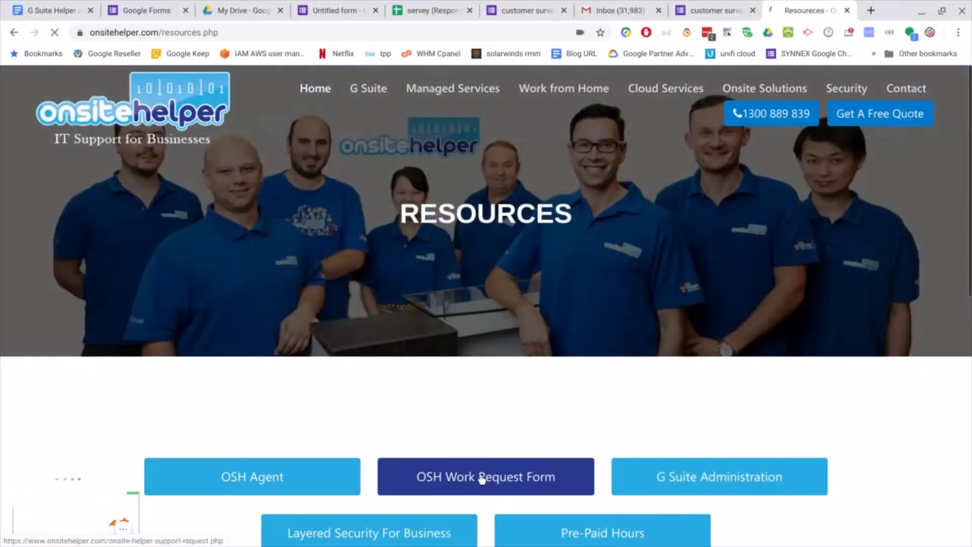
click(493, 479)
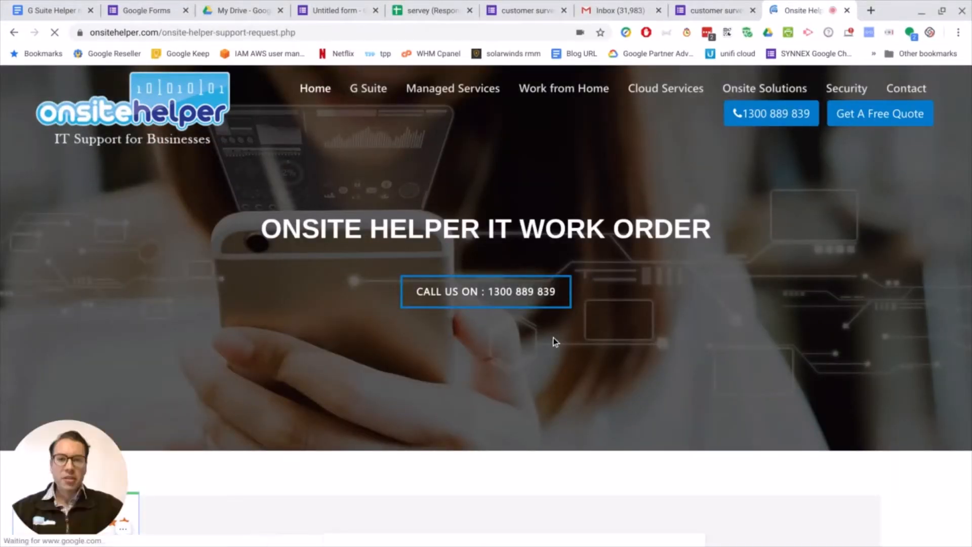
In the work order form, mark the issue as New and choose "Onsite technician to visit your premises" as the preferred method of work.
scroll(622, 322, down, 2)
scroll(615, 318, down, 5)
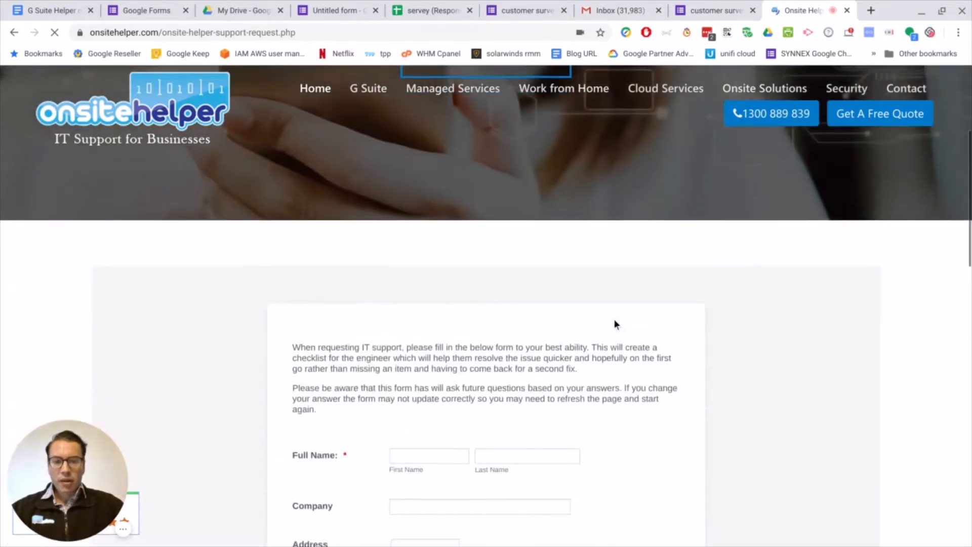
scroll(430, 316, down, 3)
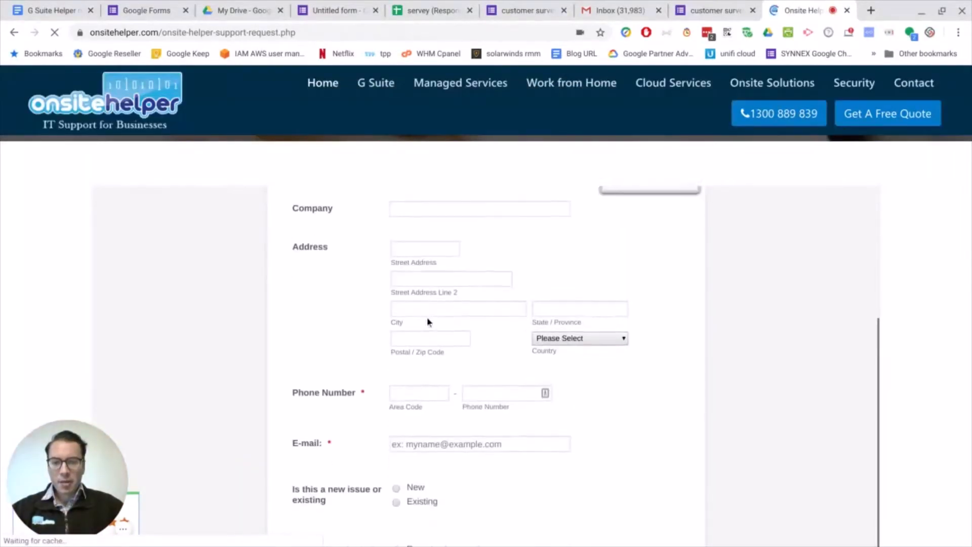
scroll(454, 435, down, 1)
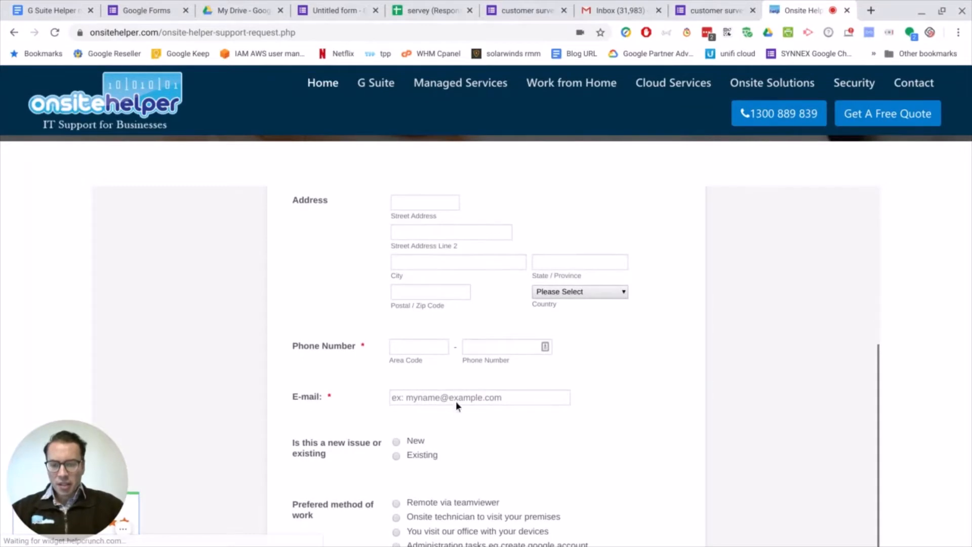
scroll(456, 405, down, 1)
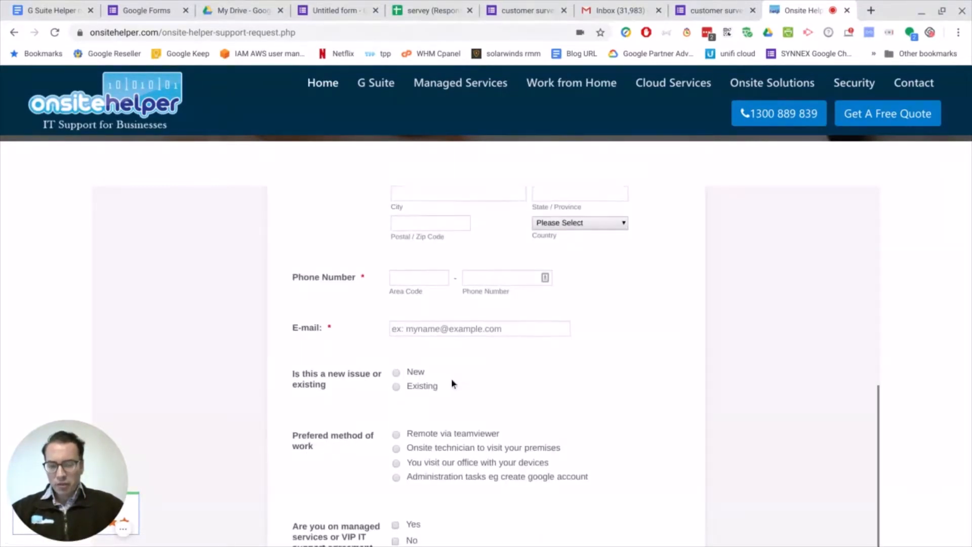
scroll(451, 378, down, 1)
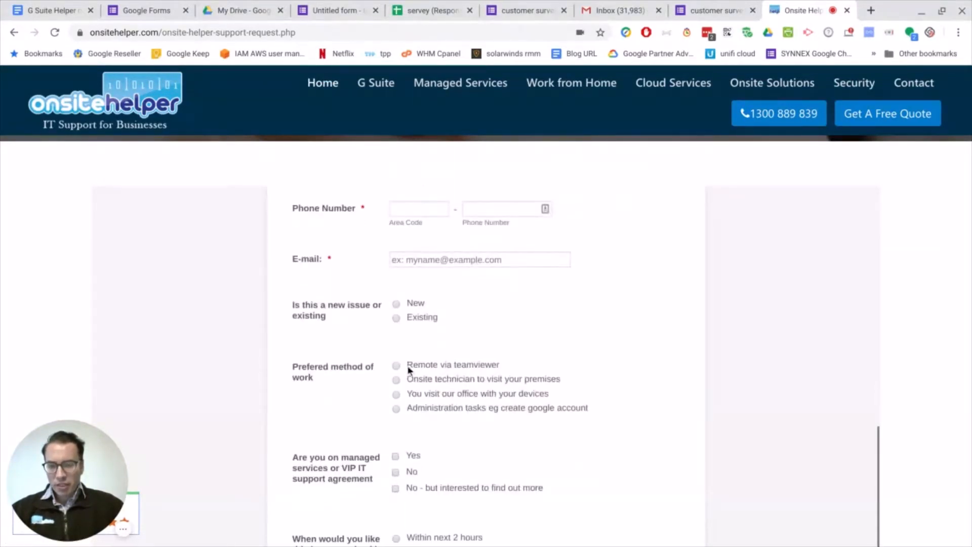
click(397, 304)
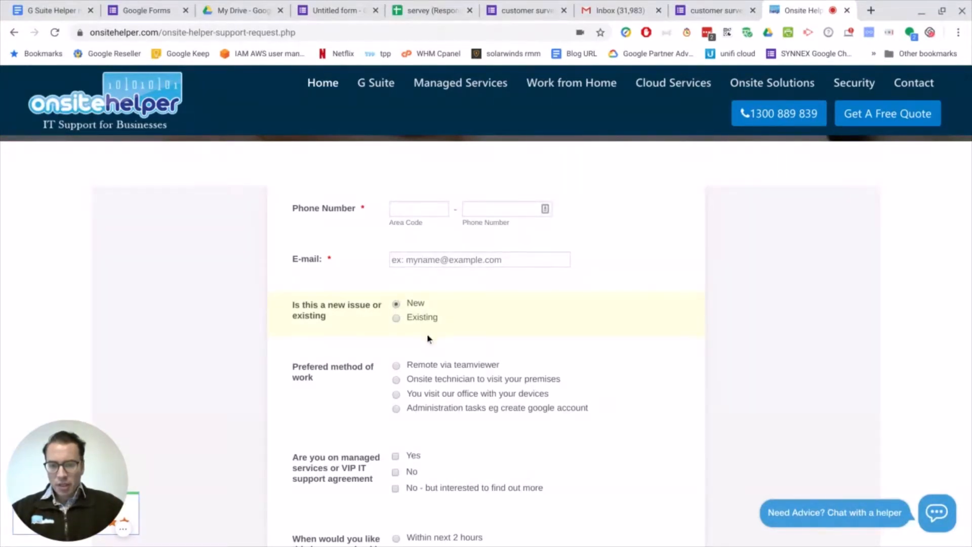
click(396, 380)
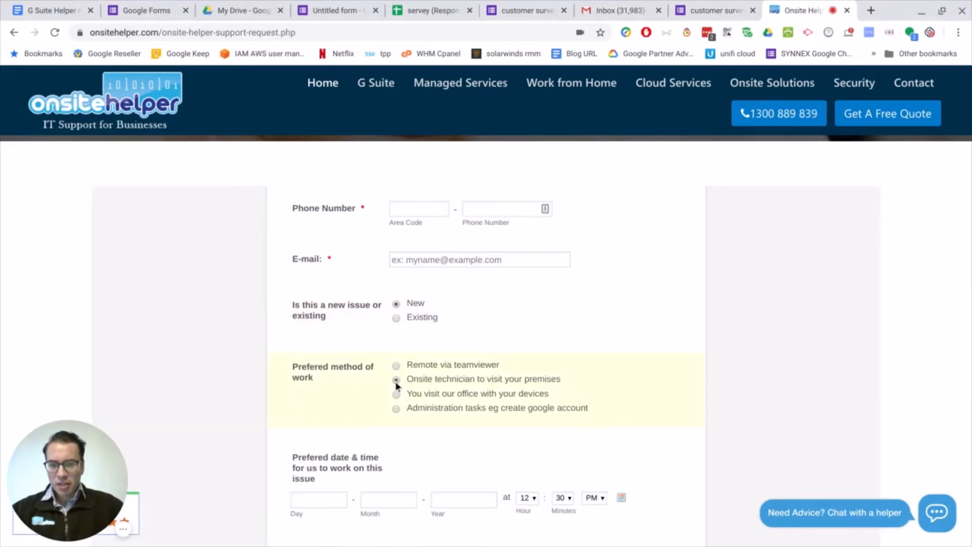
Test the form's conditional questions by switching the preferred method between Remote via teamviewer and the office visit, ending on the onsite technician option.
scroll(478, 481, down, 1)
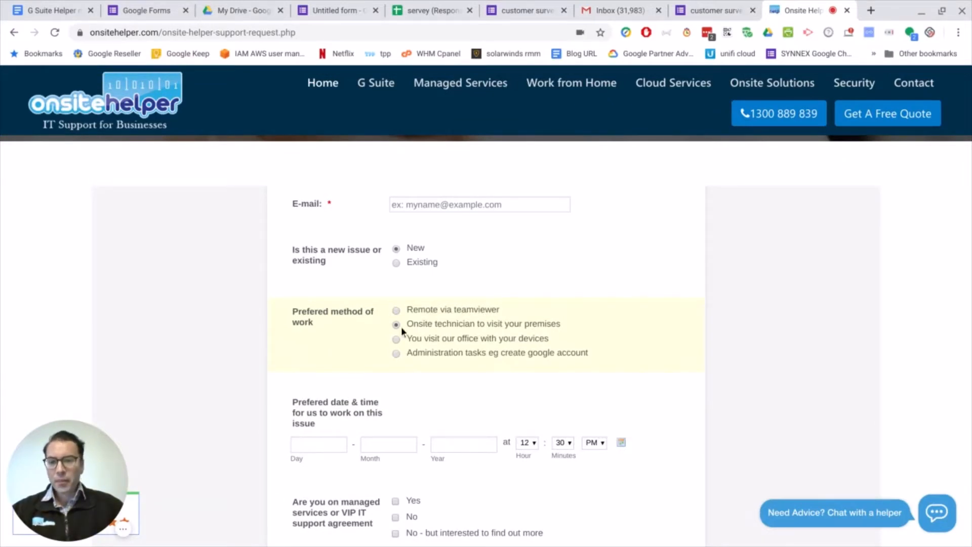
click(396, 311)
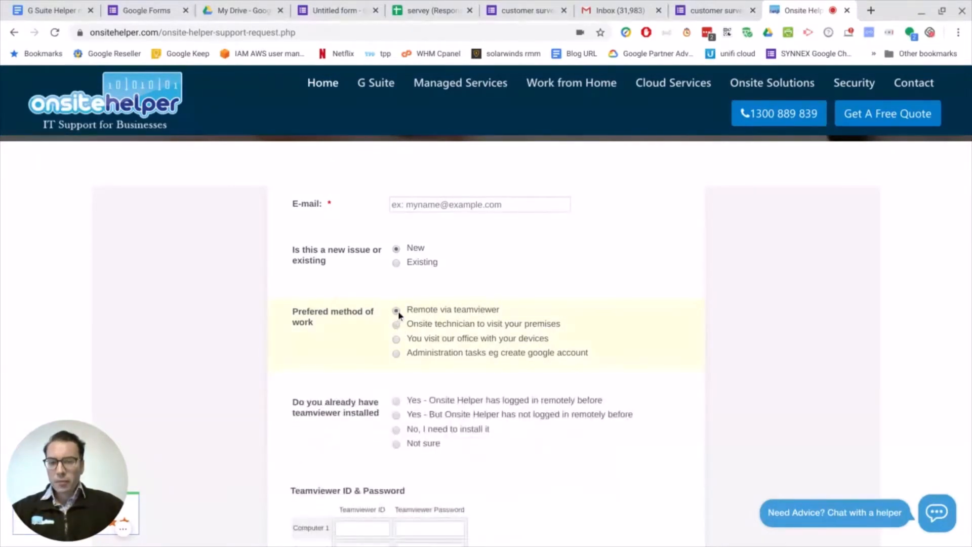
click(396, 340)
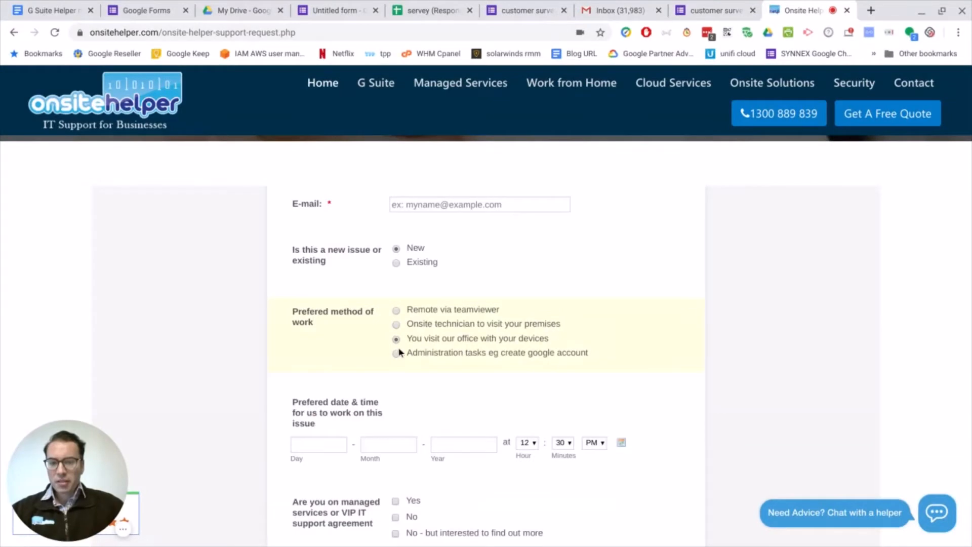
click(397, 312)
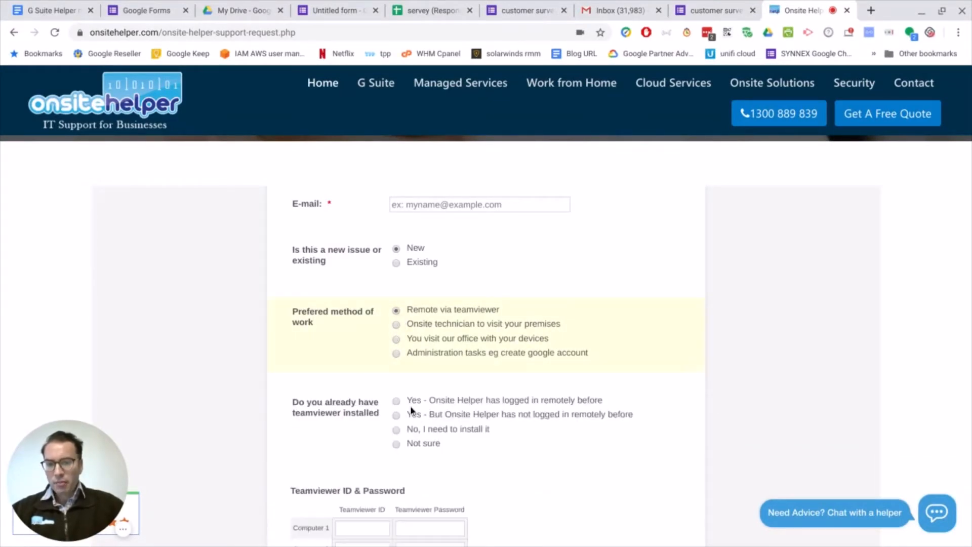
click(397, 325)
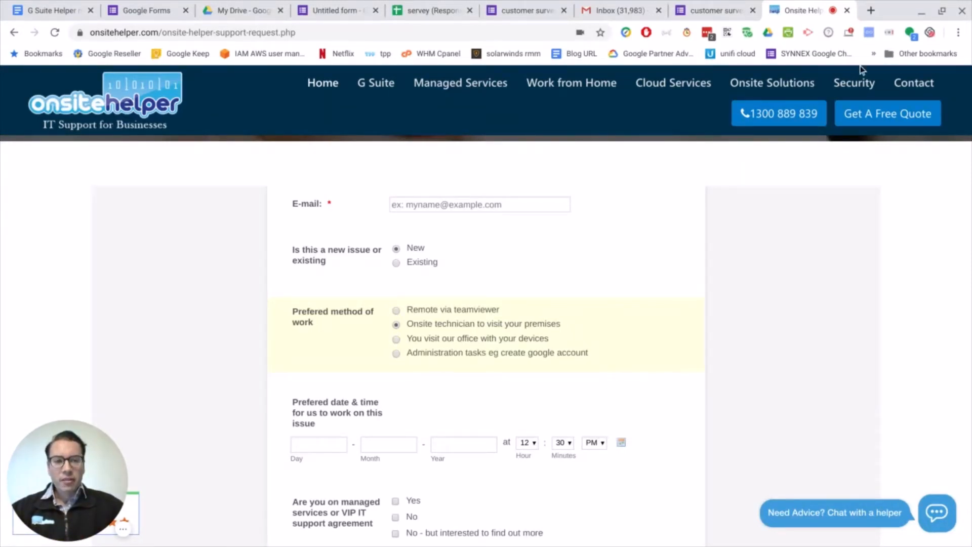
Search the web for "jotform" in a new tab, open the JotForm site, and return to the G Suite Helper mini course document.
click(871, 11)
text(jotform)
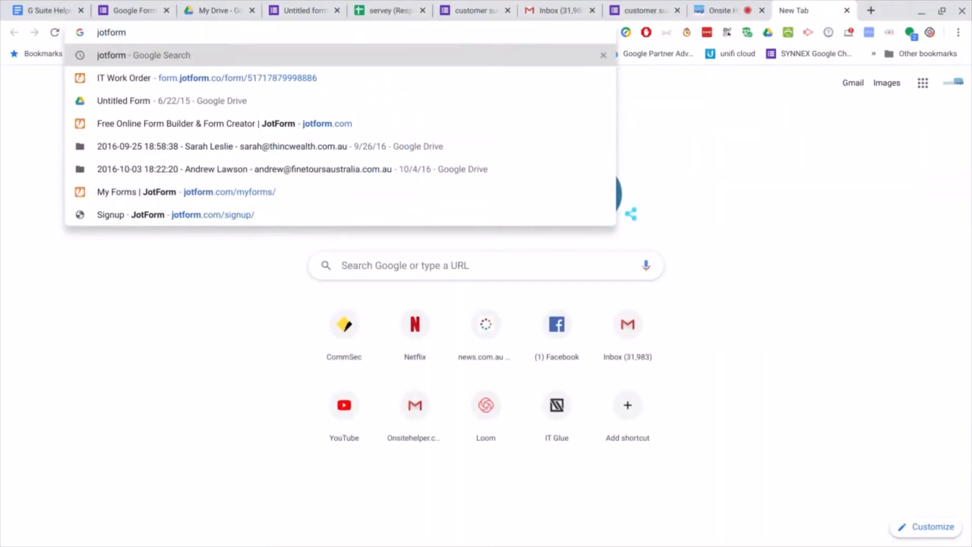
key(Return)
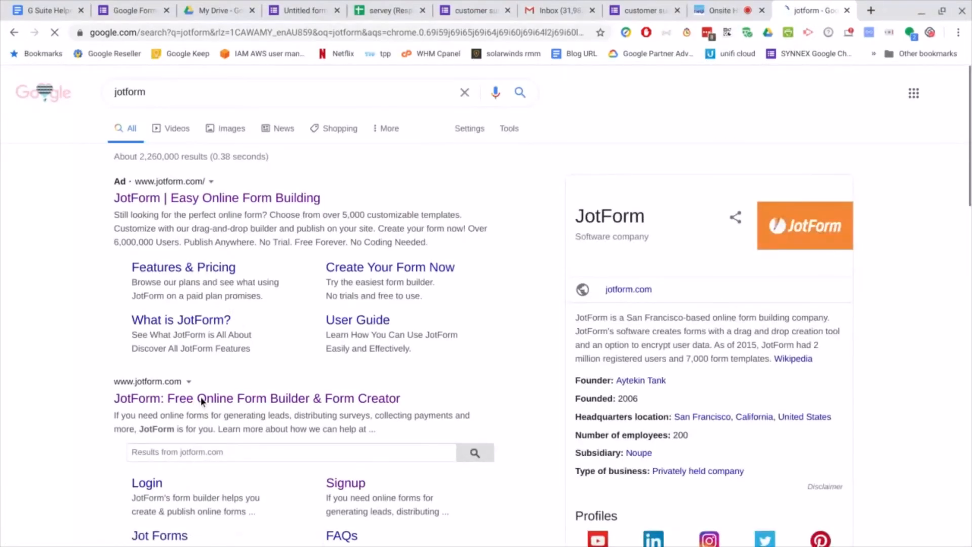
click(201, 401)
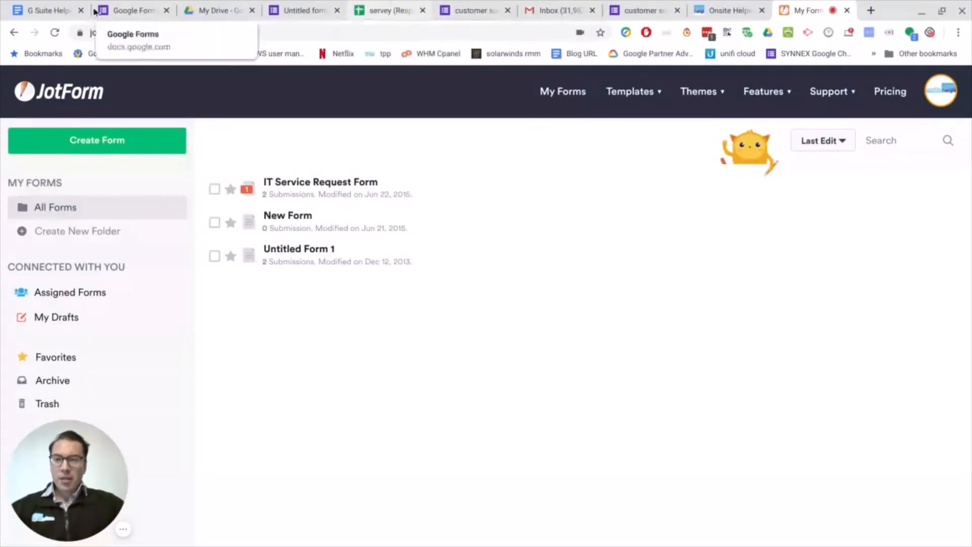
click(43, 10)
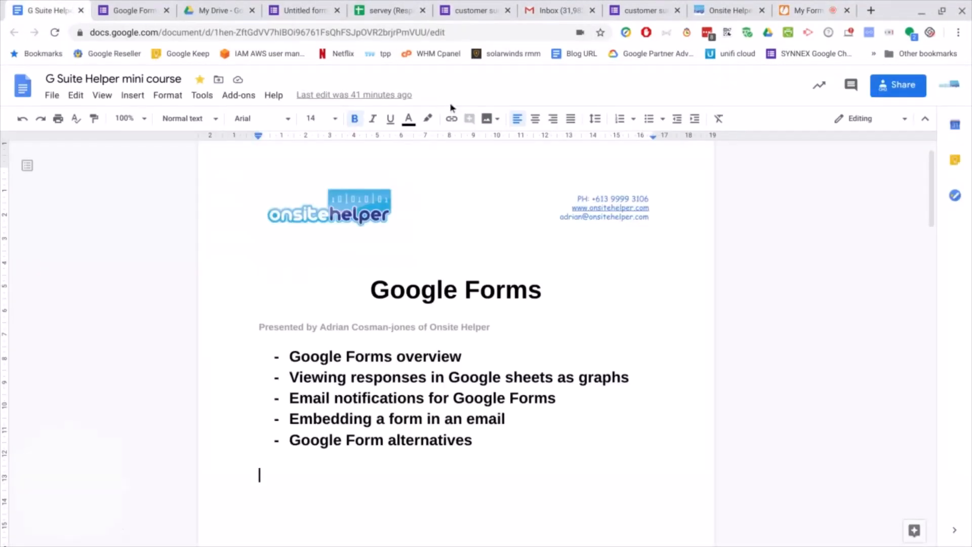